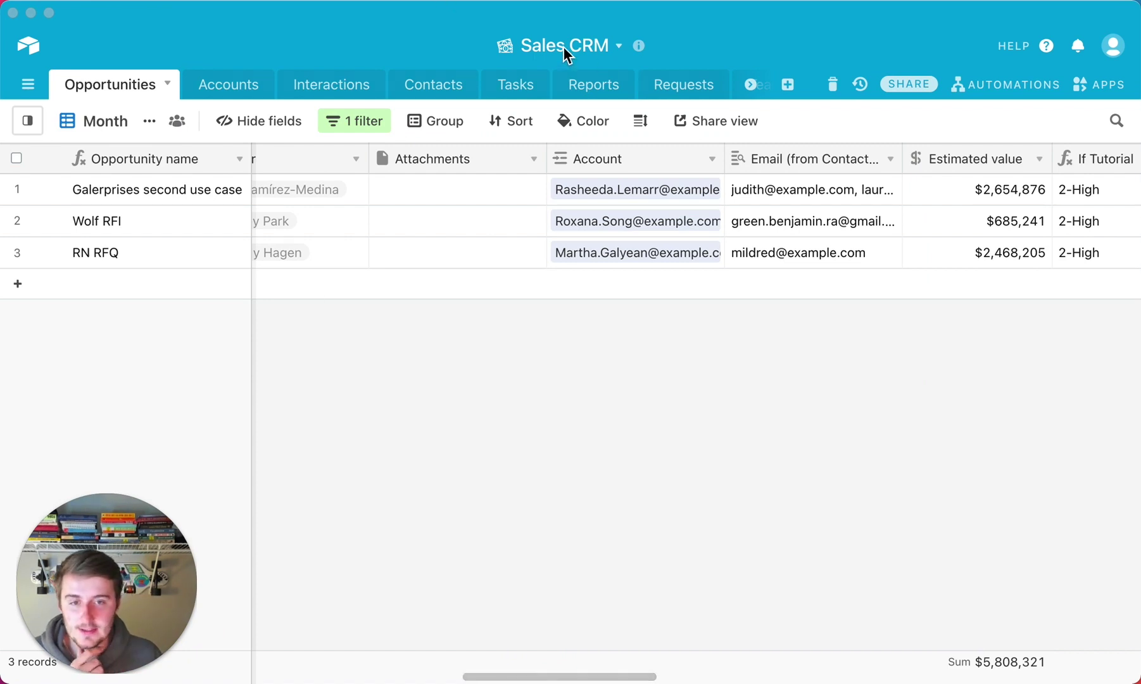
# Focus Airtable, reveal the hidden table tabs, and bring up the new-table options
pyautogui.click(500, 396)
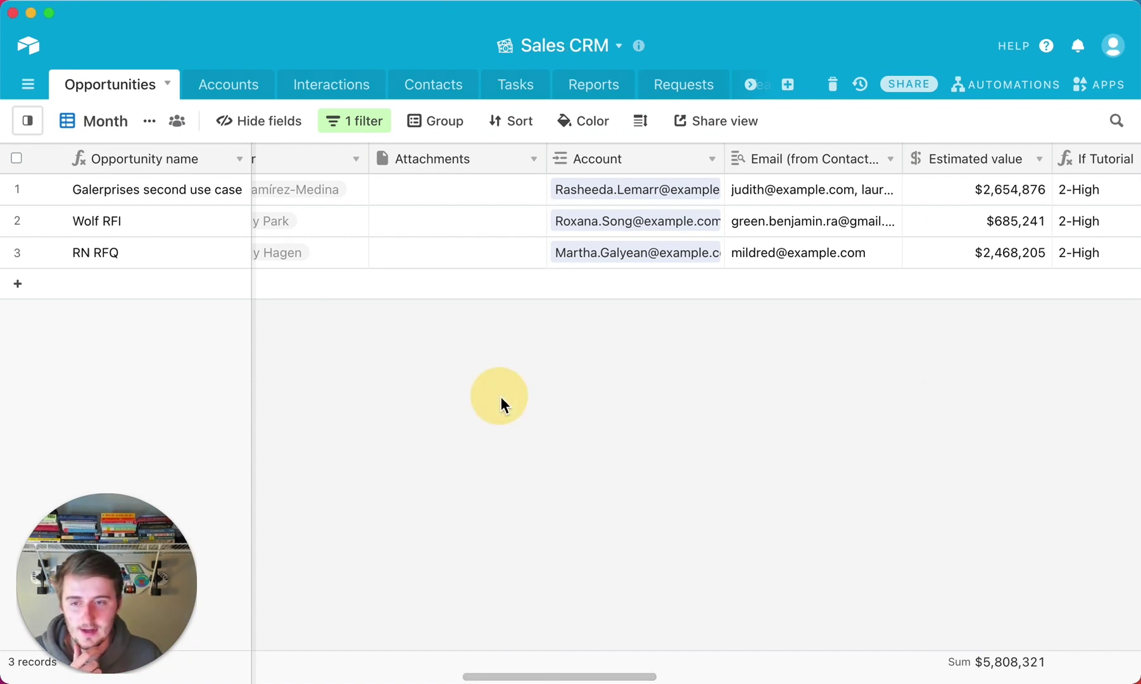
pyautogui.click(751, 87)
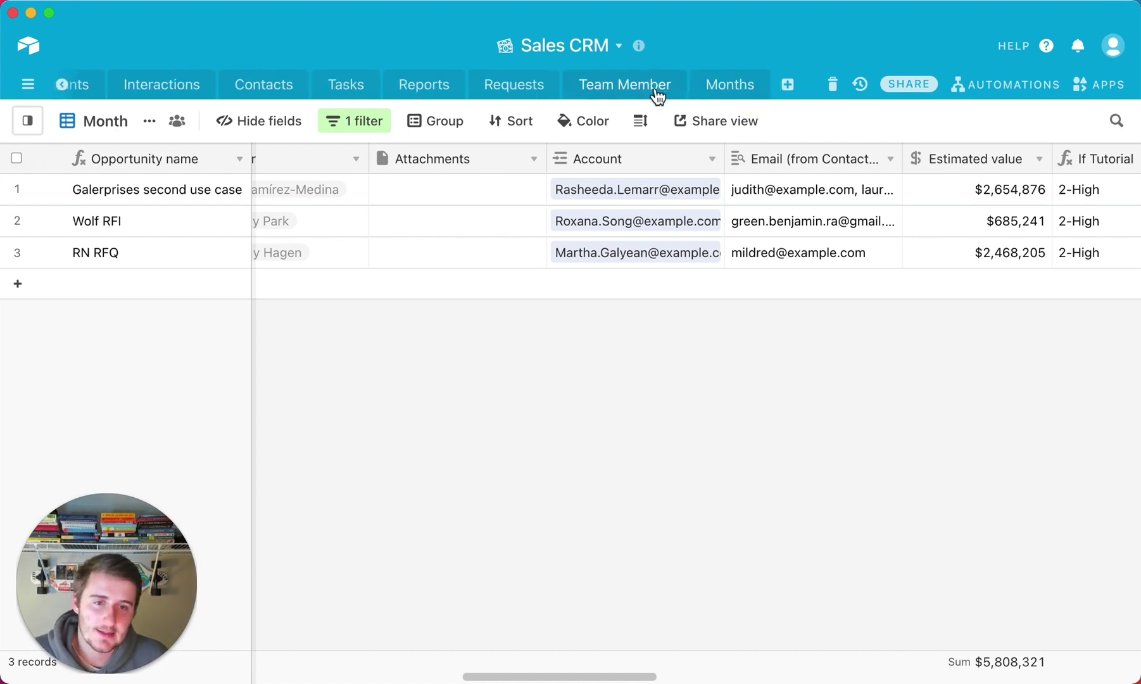
pyautogui.click(787, 89)
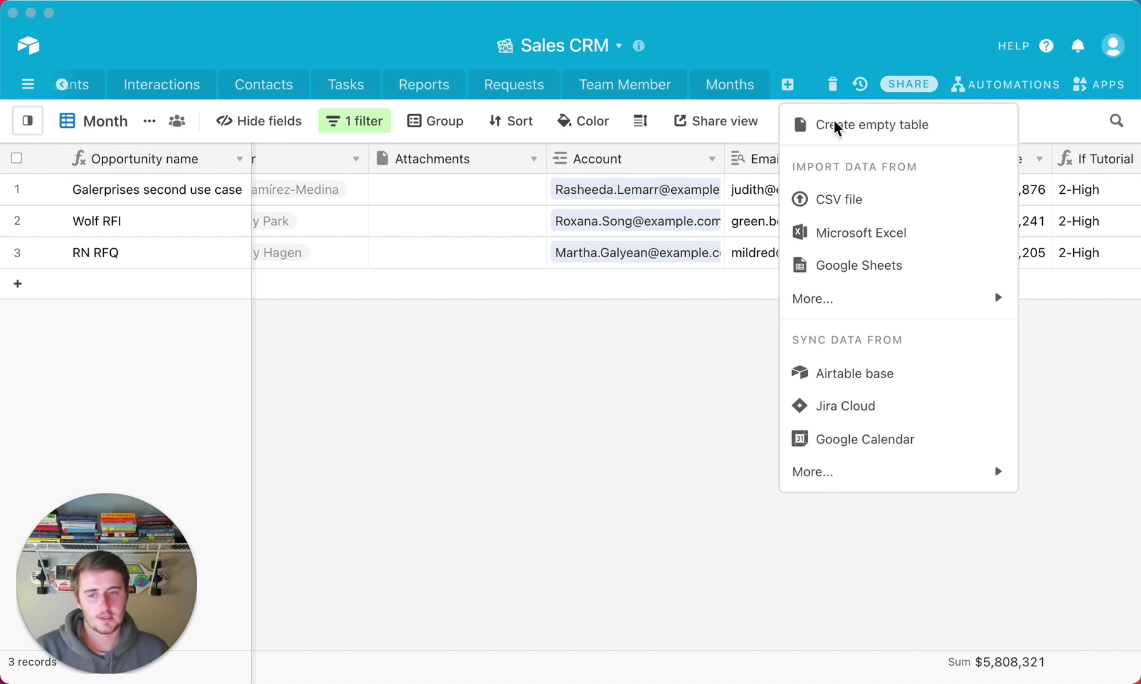
# Create an empty table named 'Resources'
pyautogui.click(858, 134)
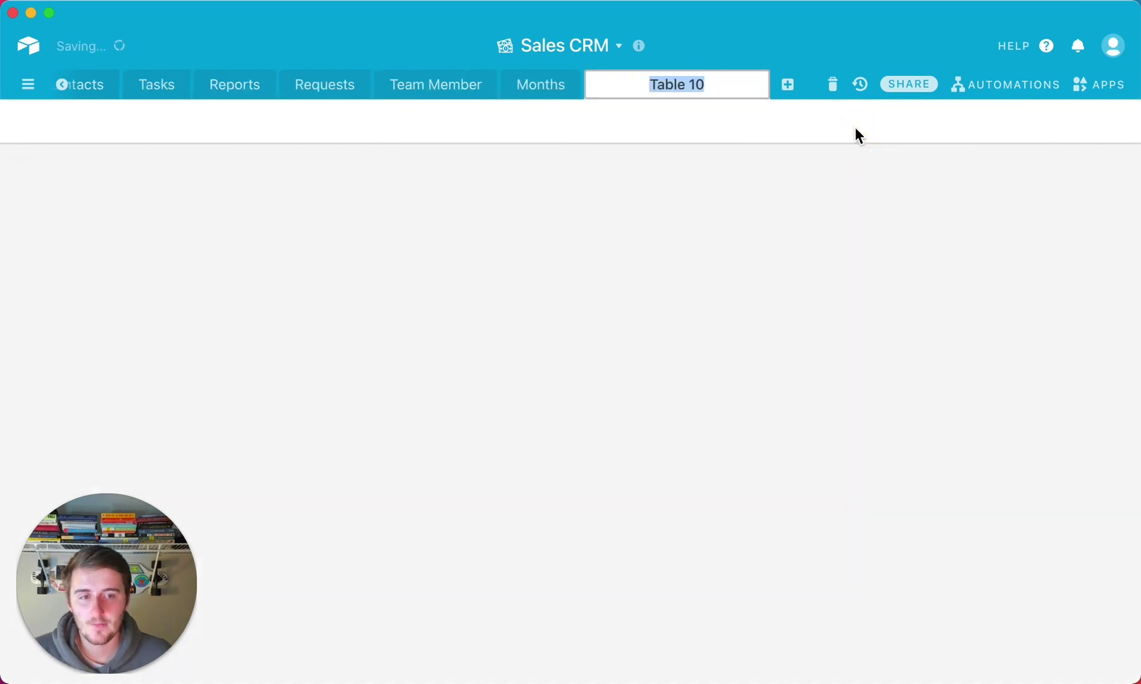
pyautogui.write('Re')
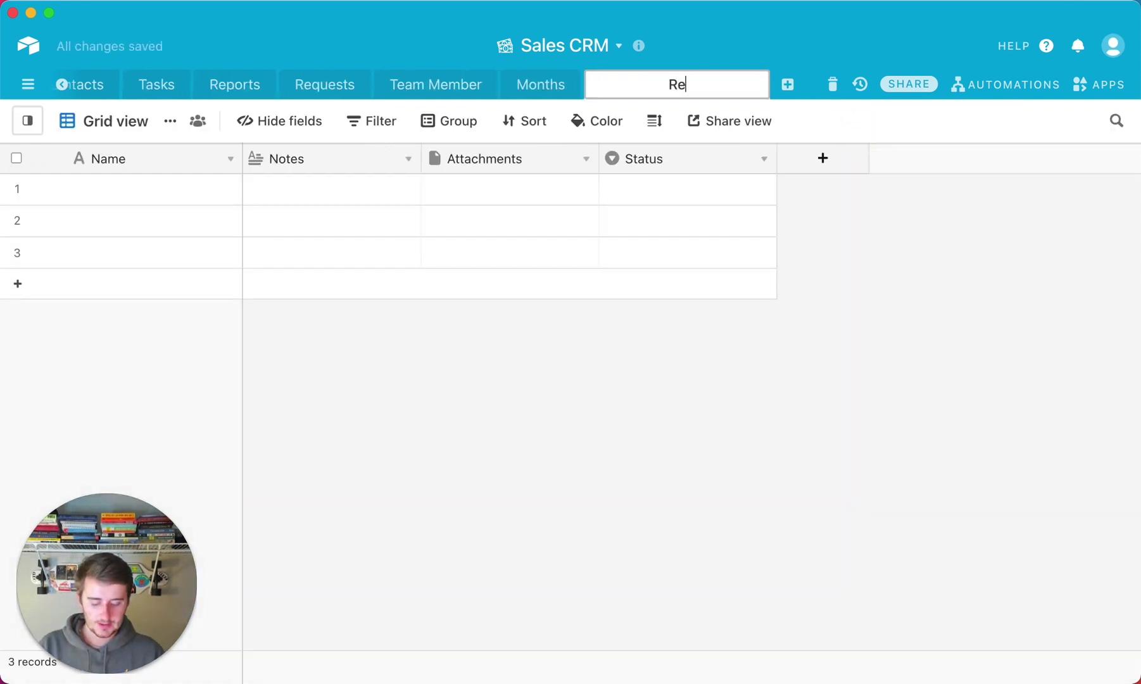
pyautogui.write('sources')
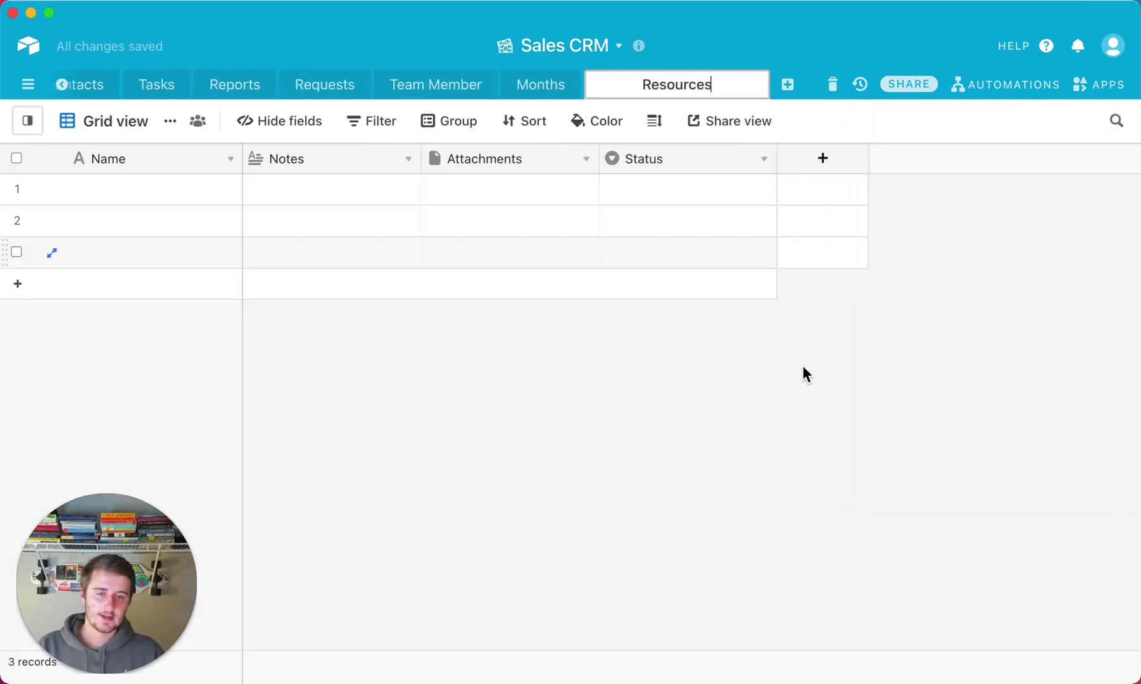
pyautogui.click(718, 428)
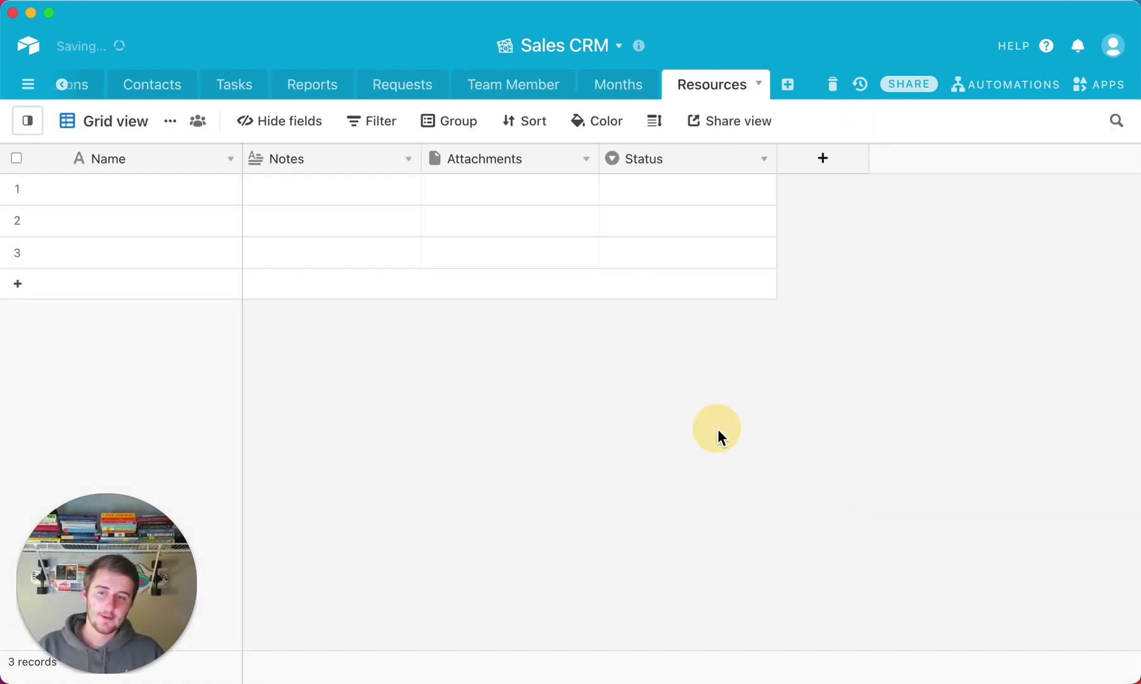
# Delete the default Notes, Attachments and Status fields, leaving only Name
pyautogui.rightClick(352, 158)
pyautogui.click(337, 586)
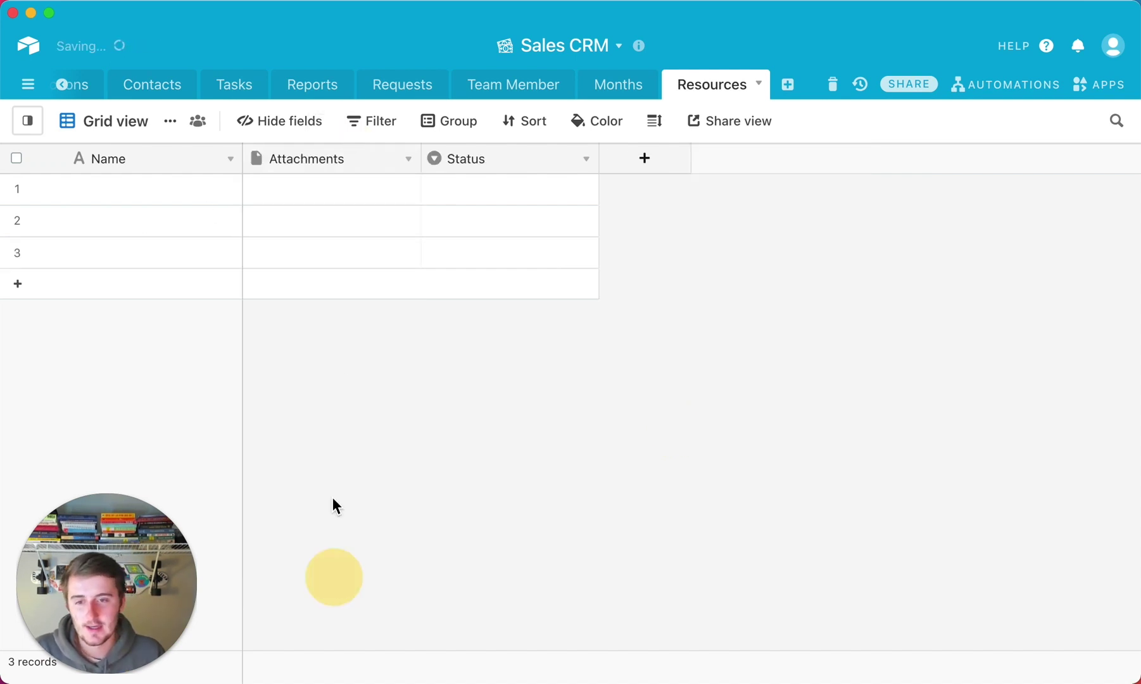
pyautogui.rightClick(355, 164)
pyautogui.click(340, 587)
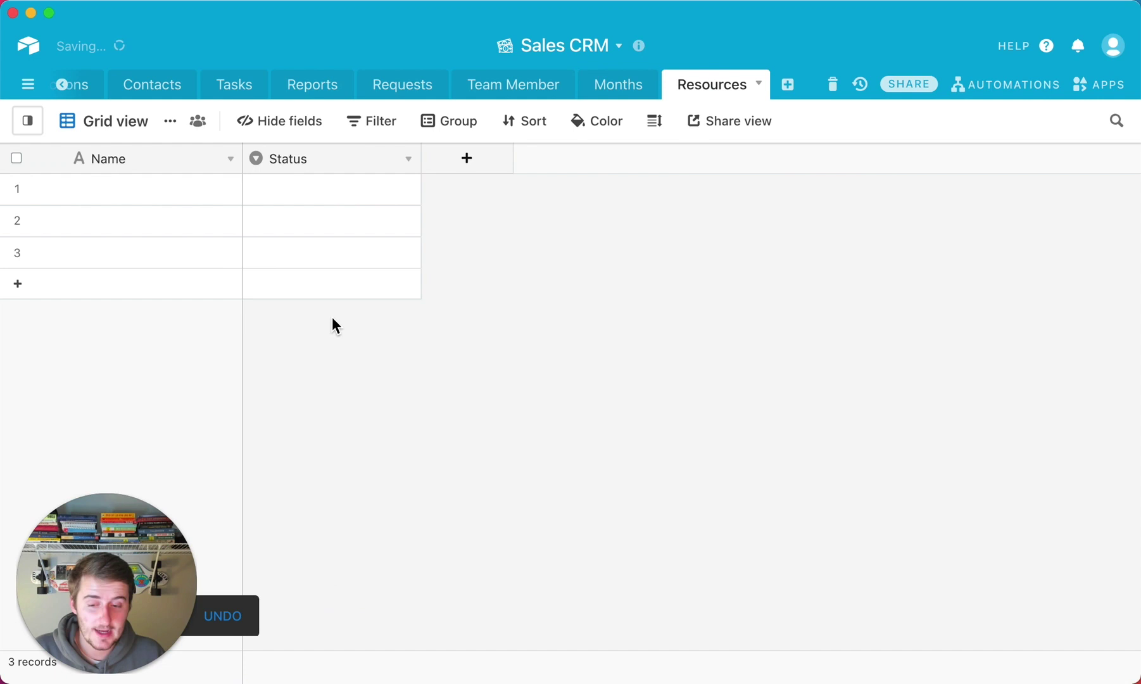
pyautogui.rightClick(338, 160)
pyautogui.click(350, 593)
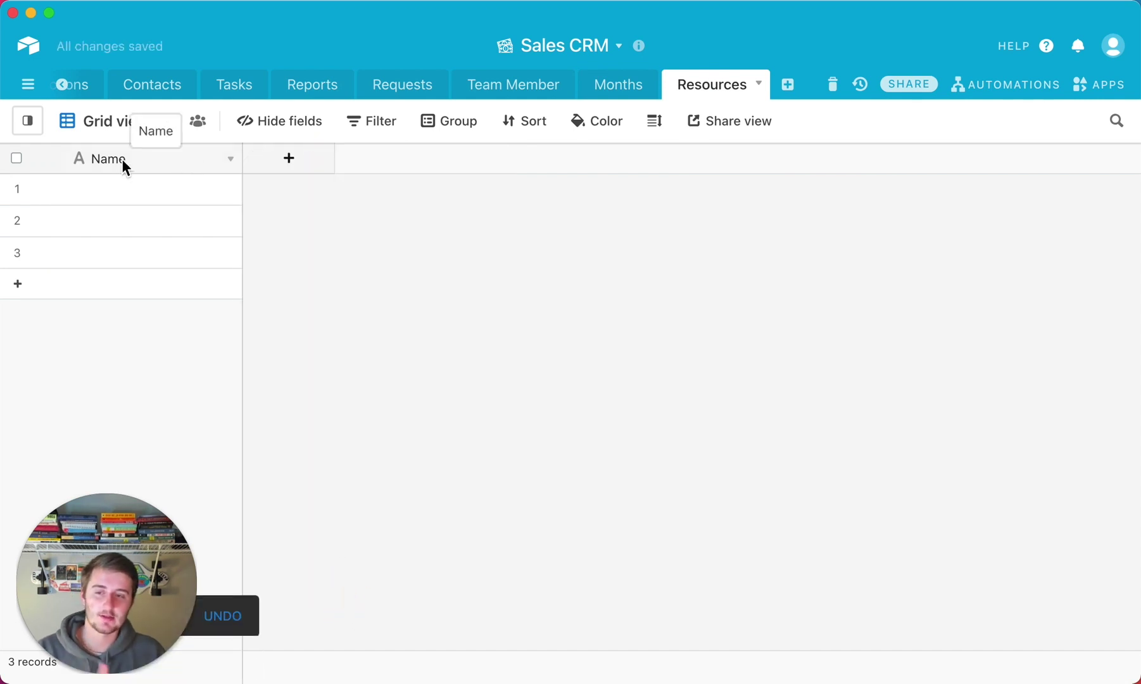
# Save the Name primary field unchanged as single-line text, then select row 1's Name cell
pyautogui.click(232, 159)
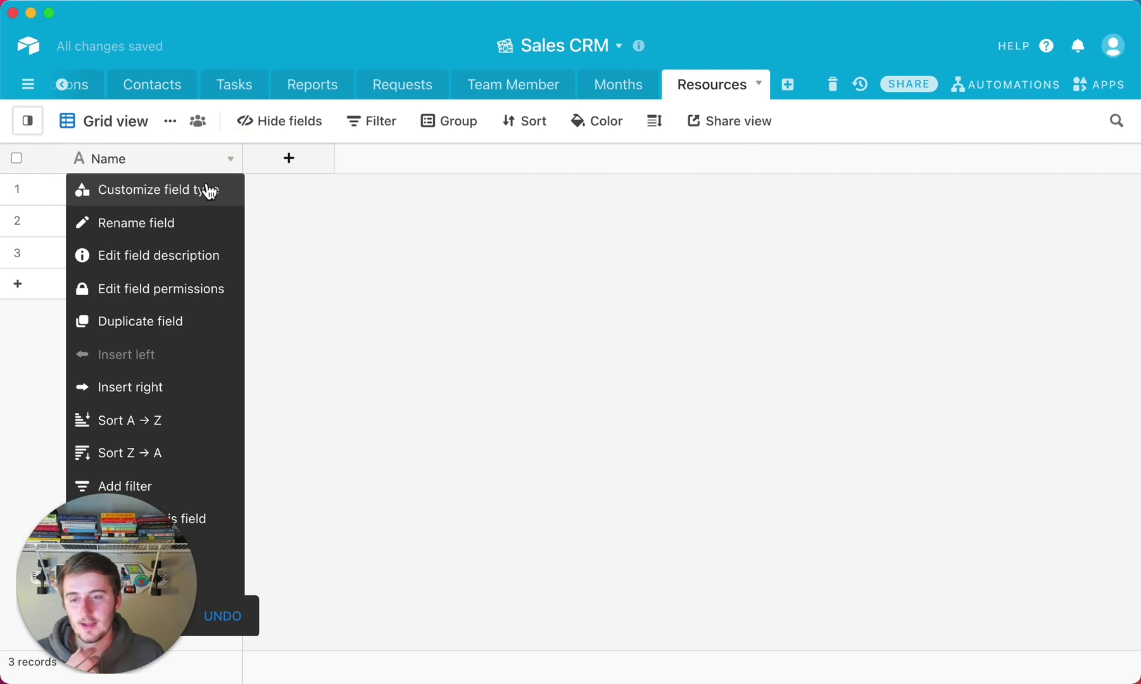
pyautogui.click(209, 190)
pyautogui.doubleClick(202, 207)
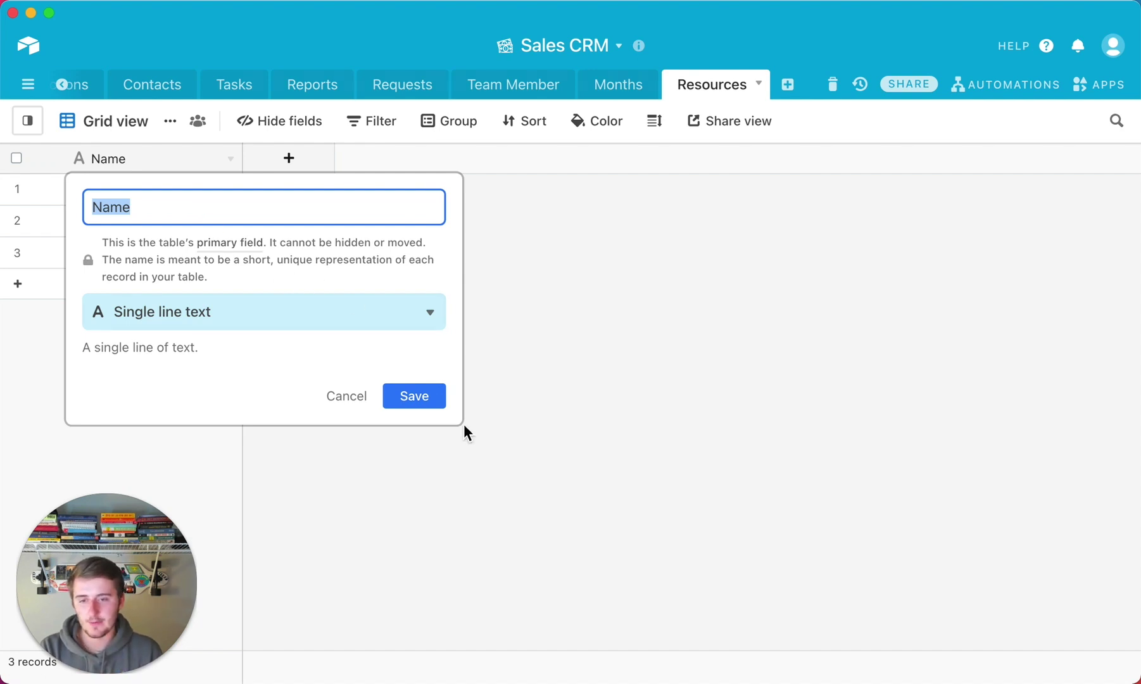
pyautogui.click(435, 400)
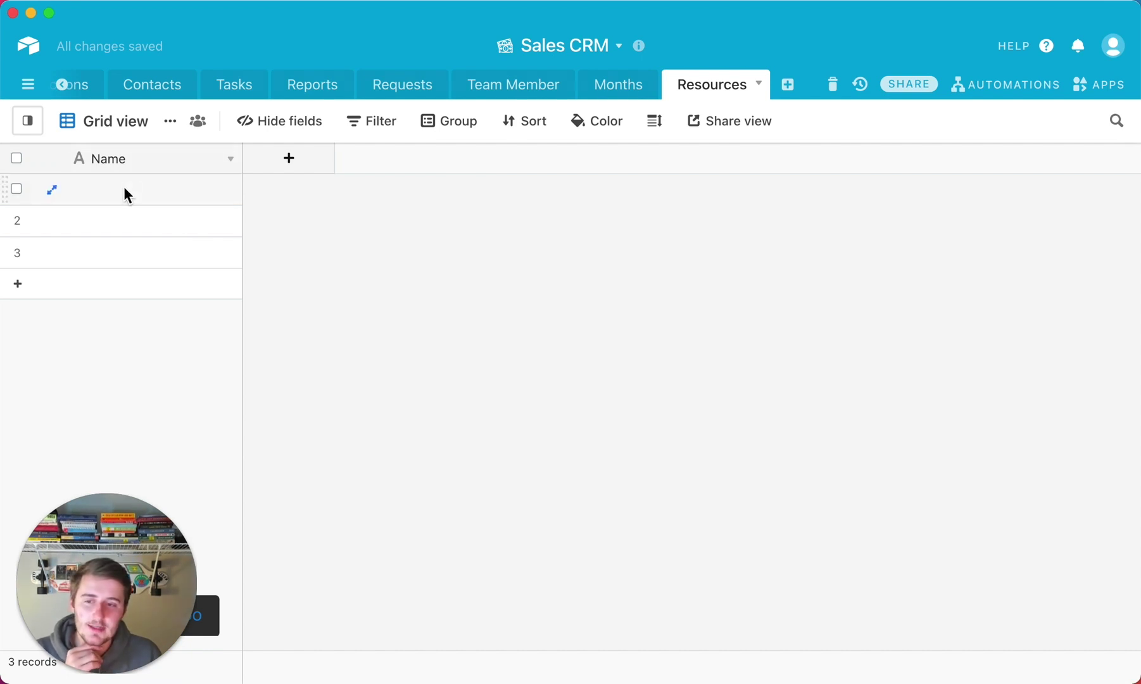
pyautogui.click(126, 191)
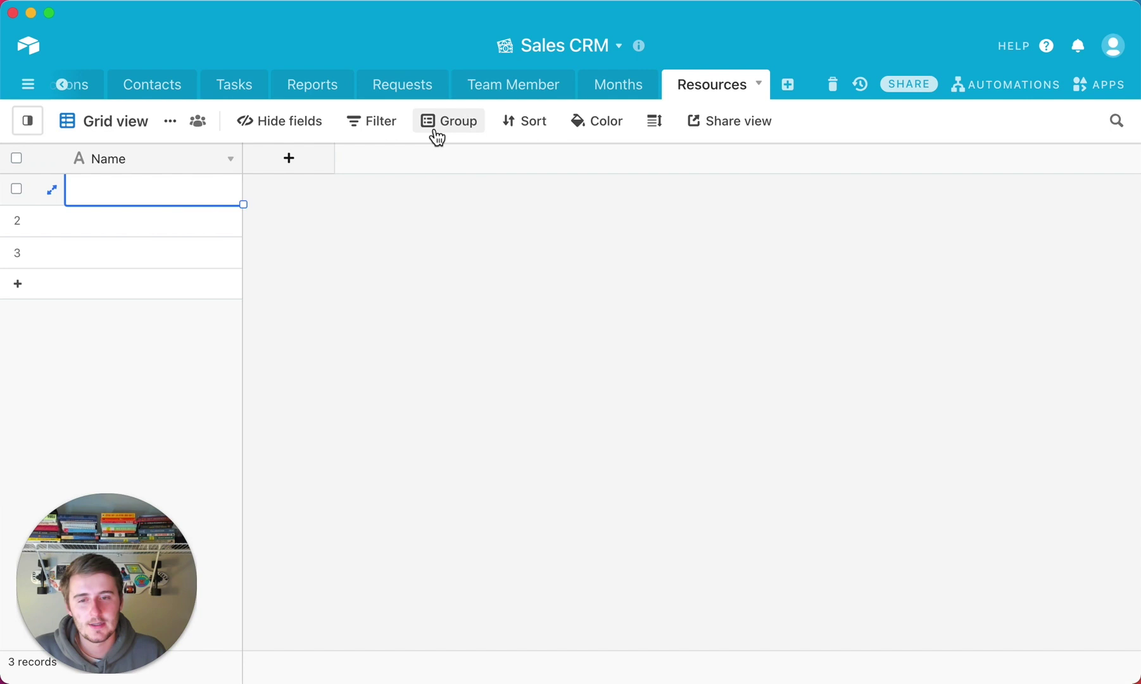
# Add a long text field named 'Trigger/Notes'
pyautogui.click(319, 166)
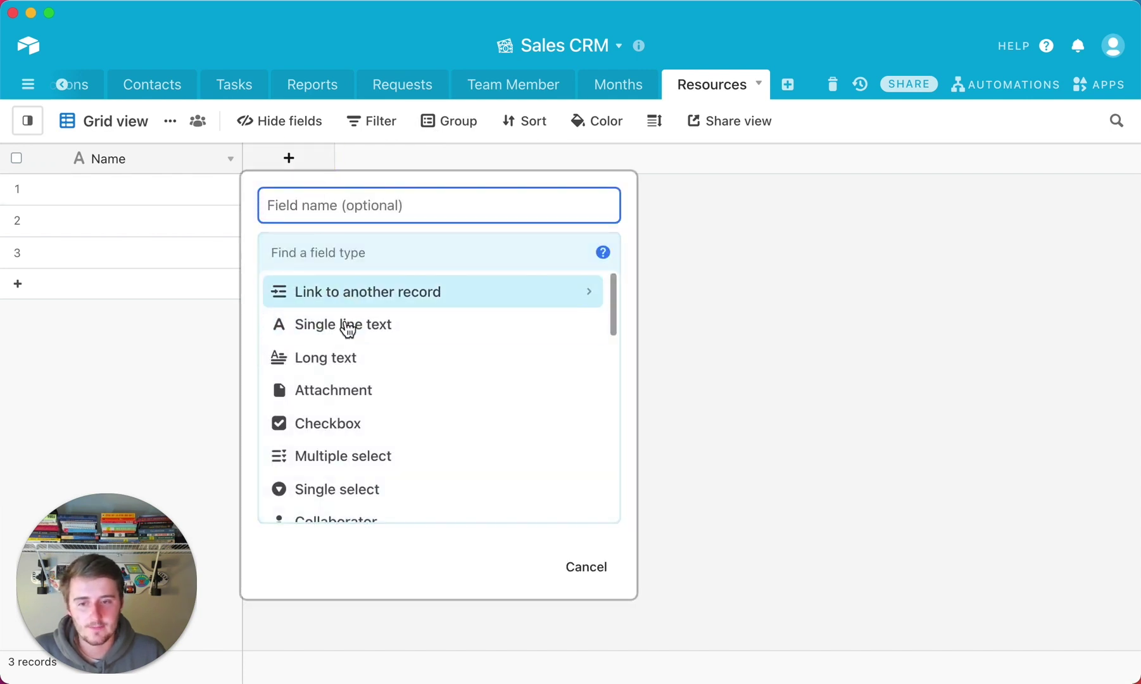
pyautogui.click(340, 371)
pyautogui.click(348, 203)
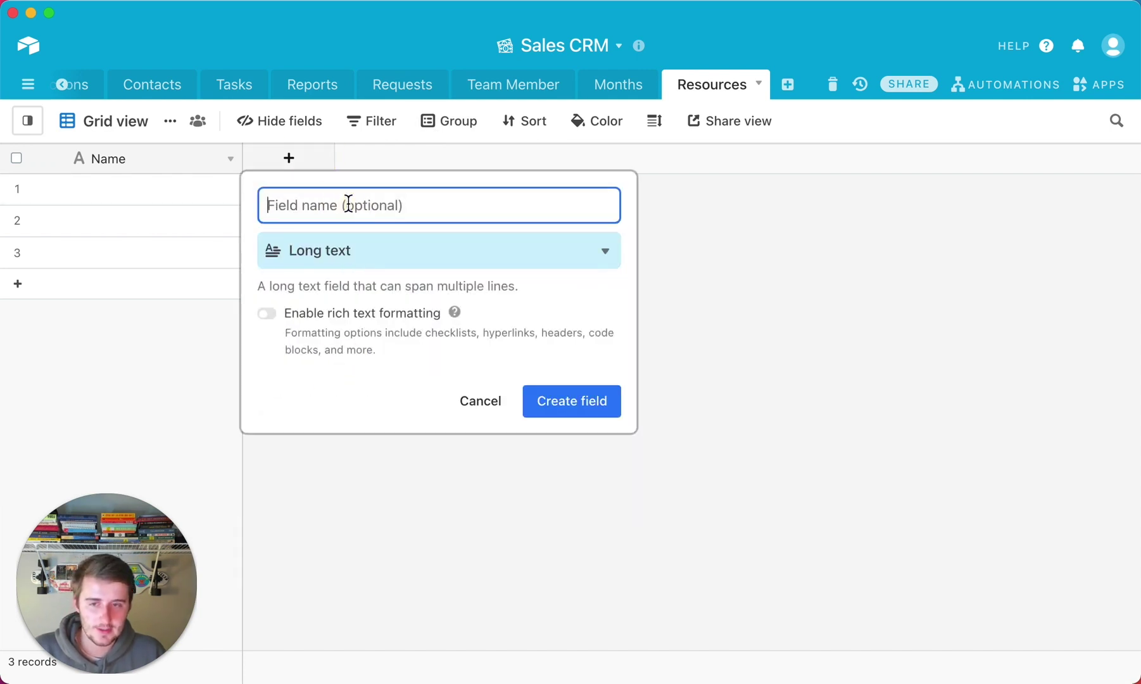
pyautogui.write('T')
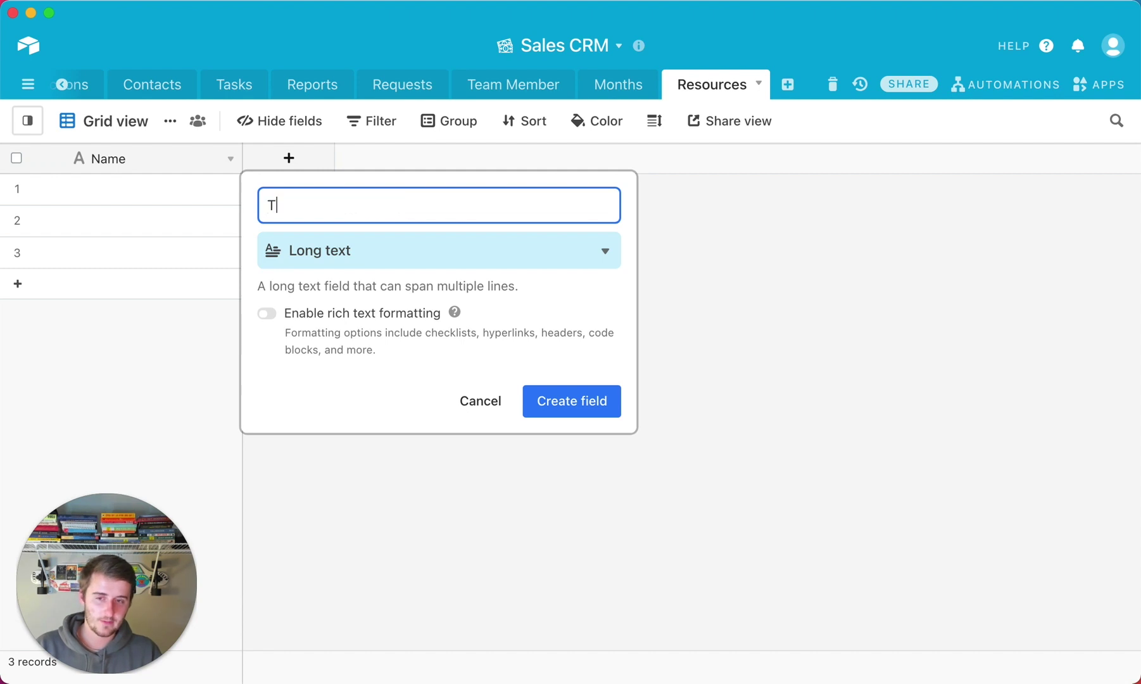
pyautogui.write('rigger')
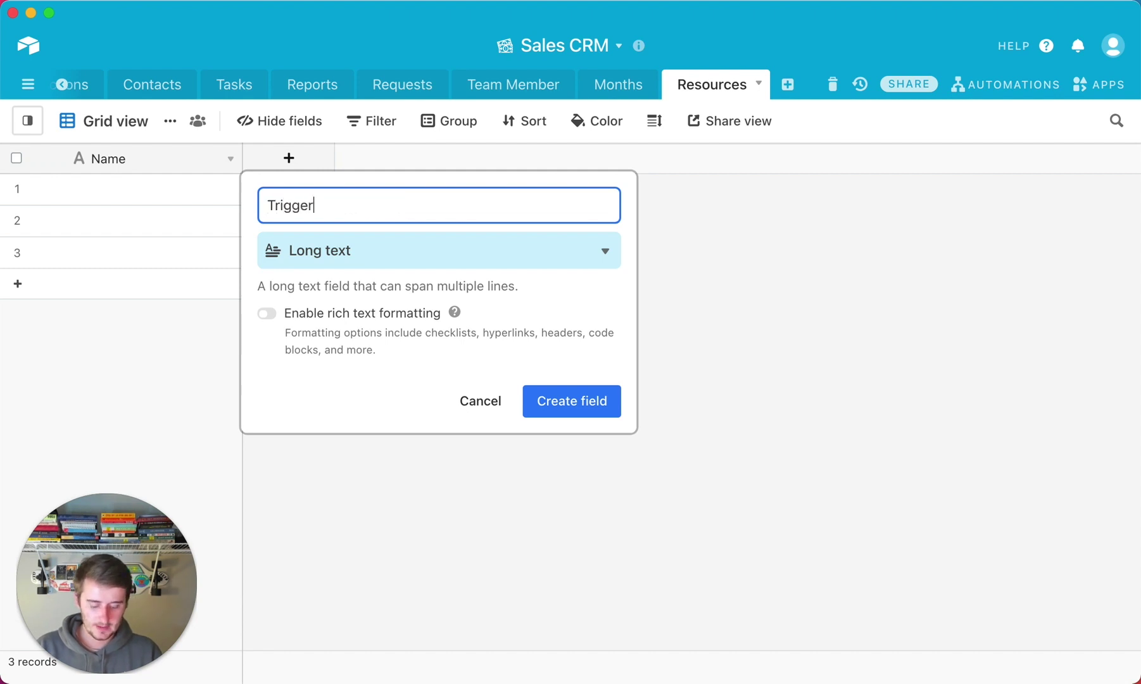
pyautogui.write('/Notes')
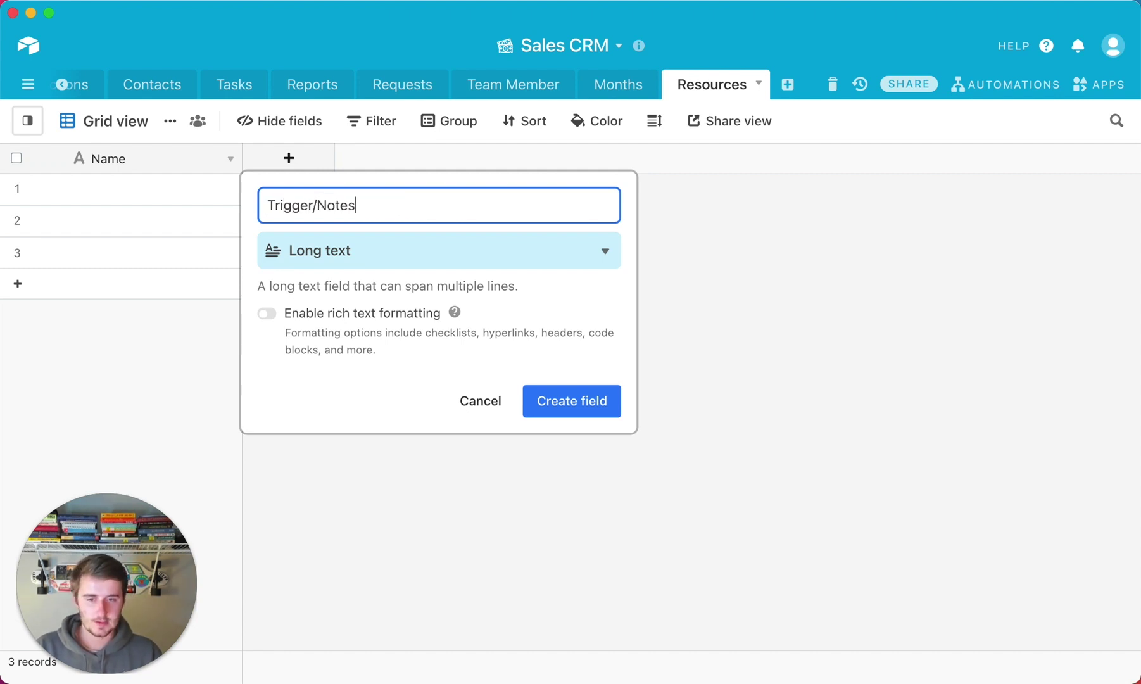
pyautogui.click(600, 409)
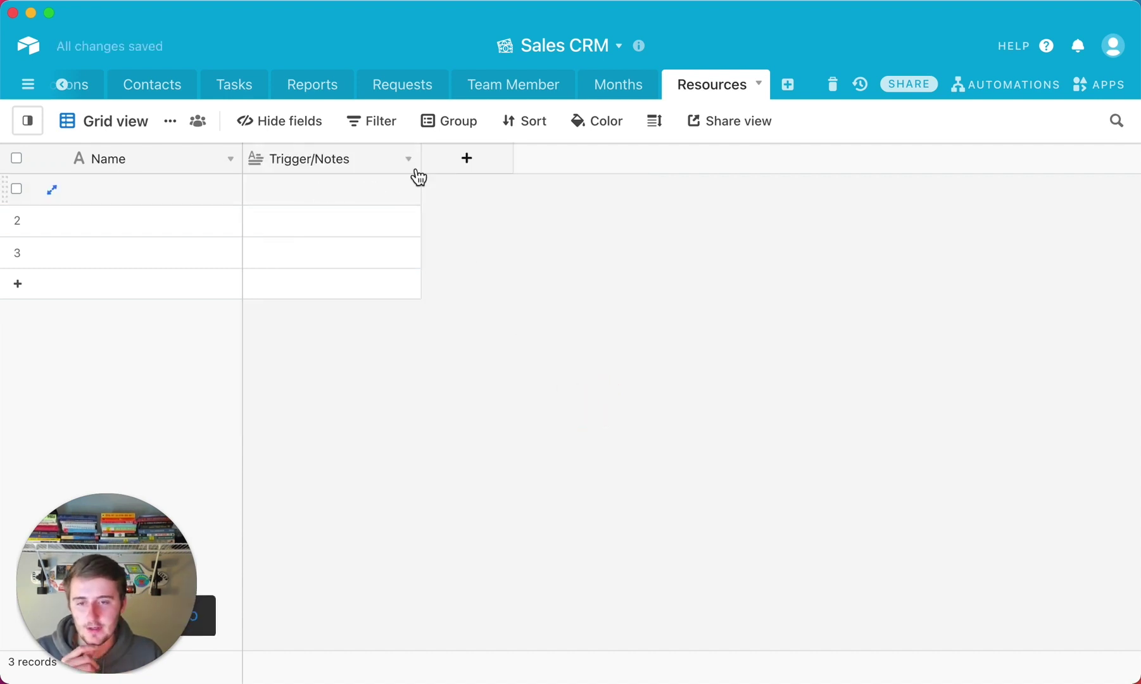
# Add a long text field 'Action(s)/Idea for improvement' and widen its column to show the name
pyautogui.click(459, 168)
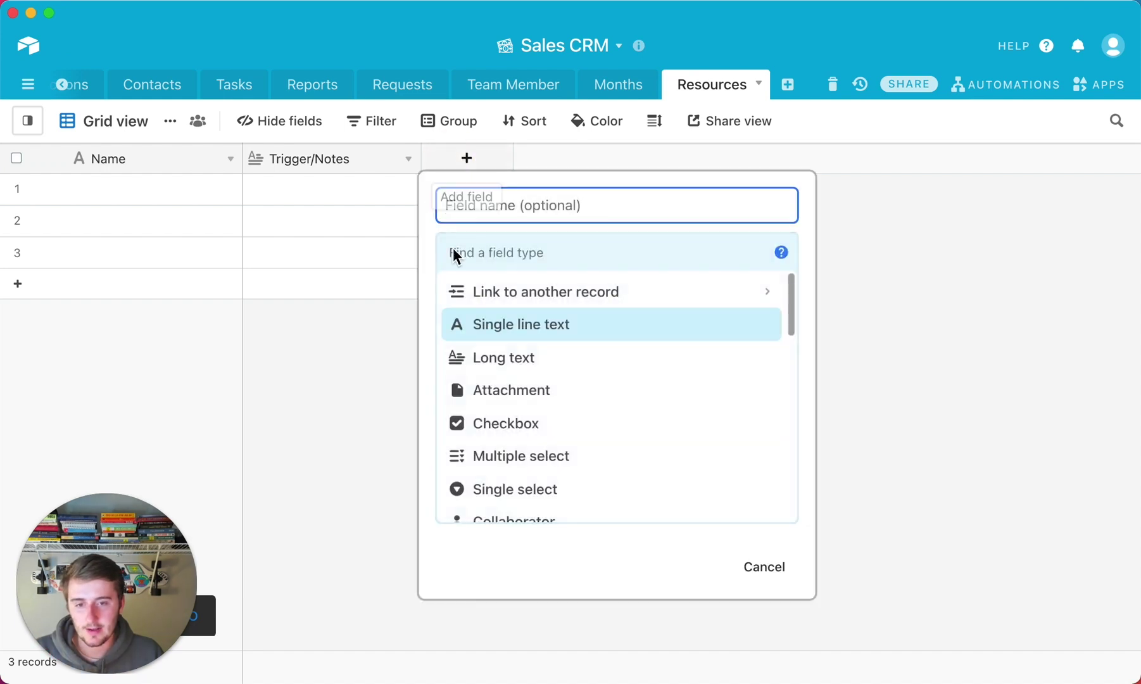
pyautogui.click(499, 359)
pyautogui.click(482, 215)
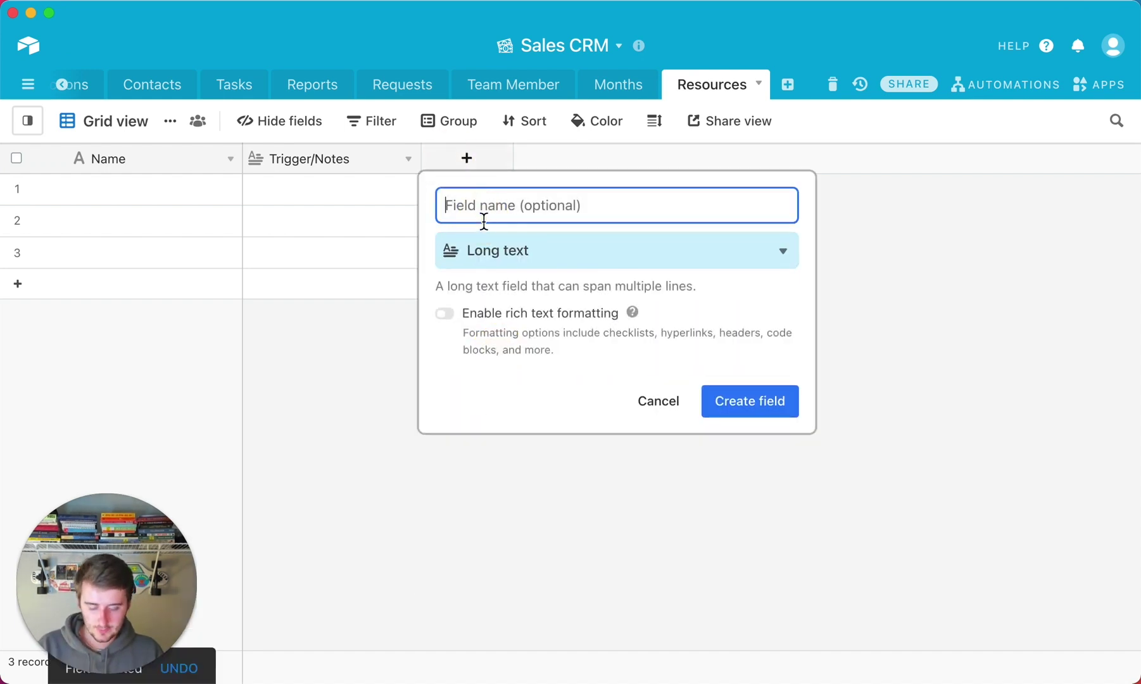
pyautogui.write('Action(s)')
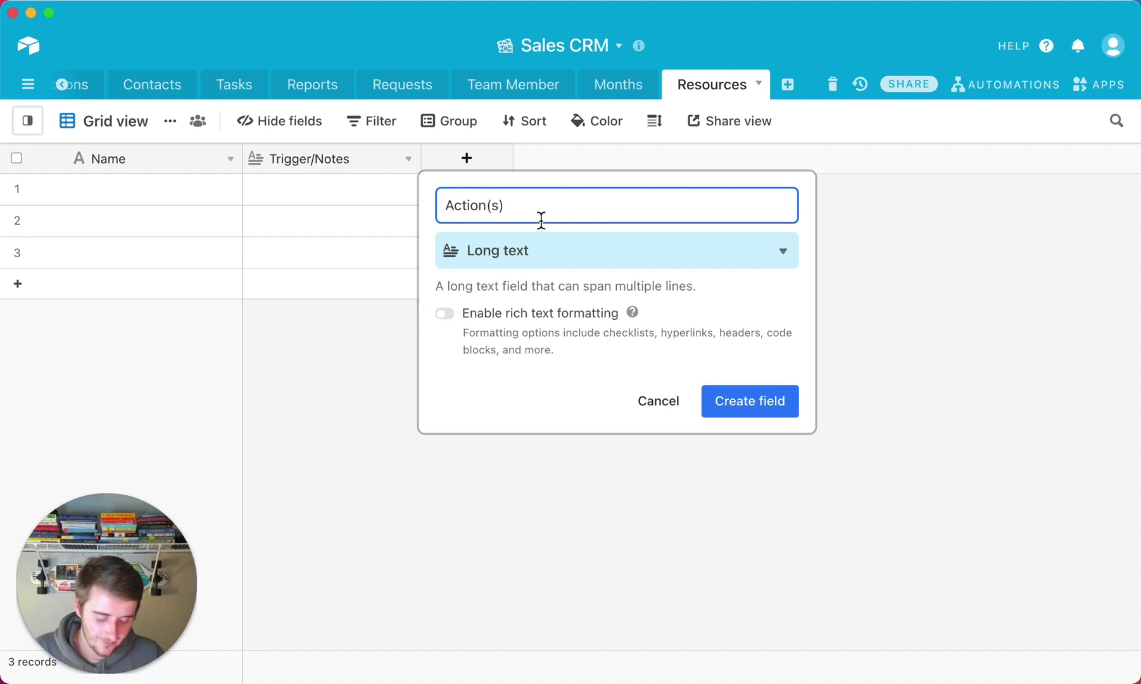
pyautogui.write('/')
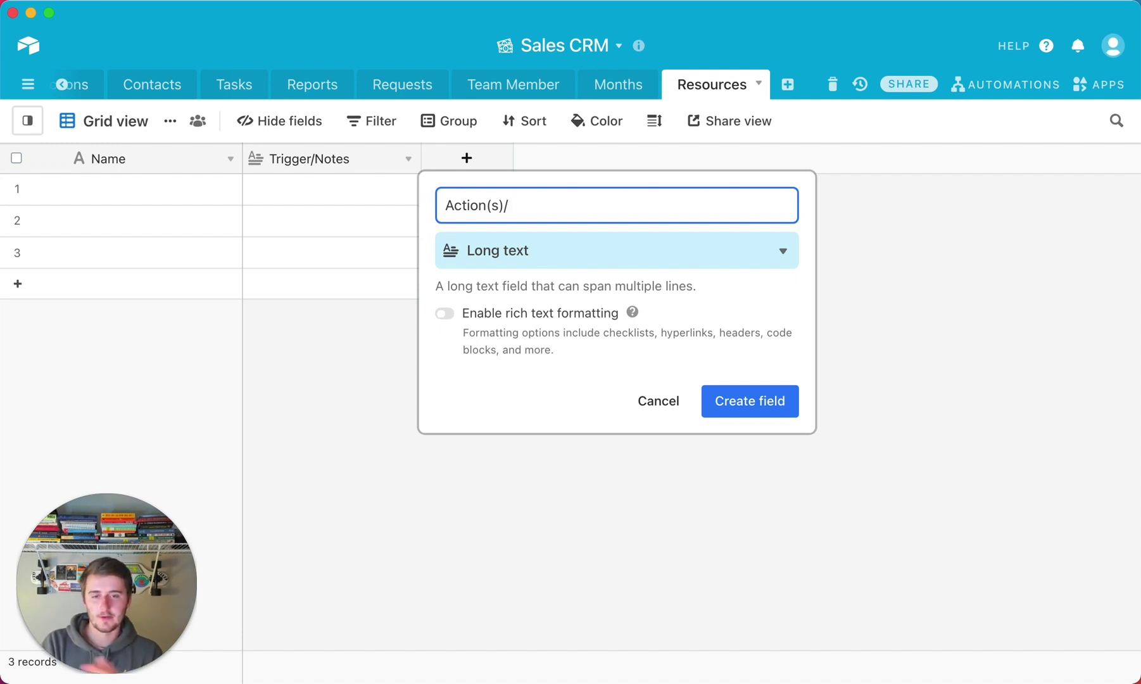
pyautogui.write('Id')
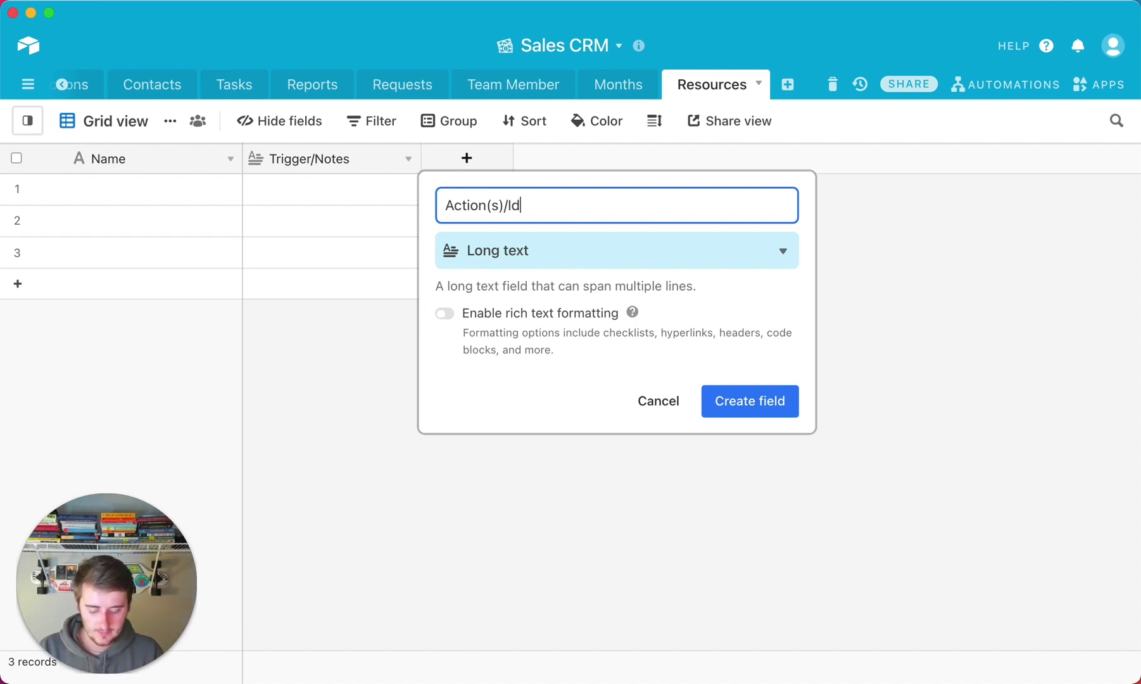
pyautogui.write('ea for improvement')
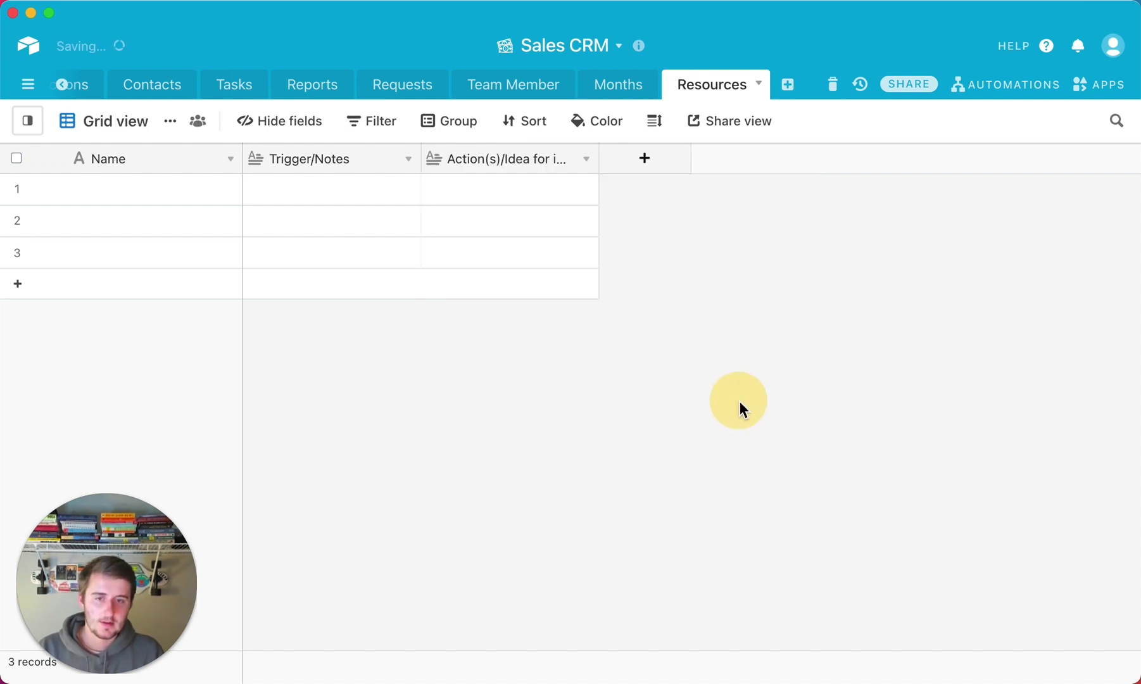
pyautogui.moveTo(600, 160); pyautogui.dragTo(665, 160)
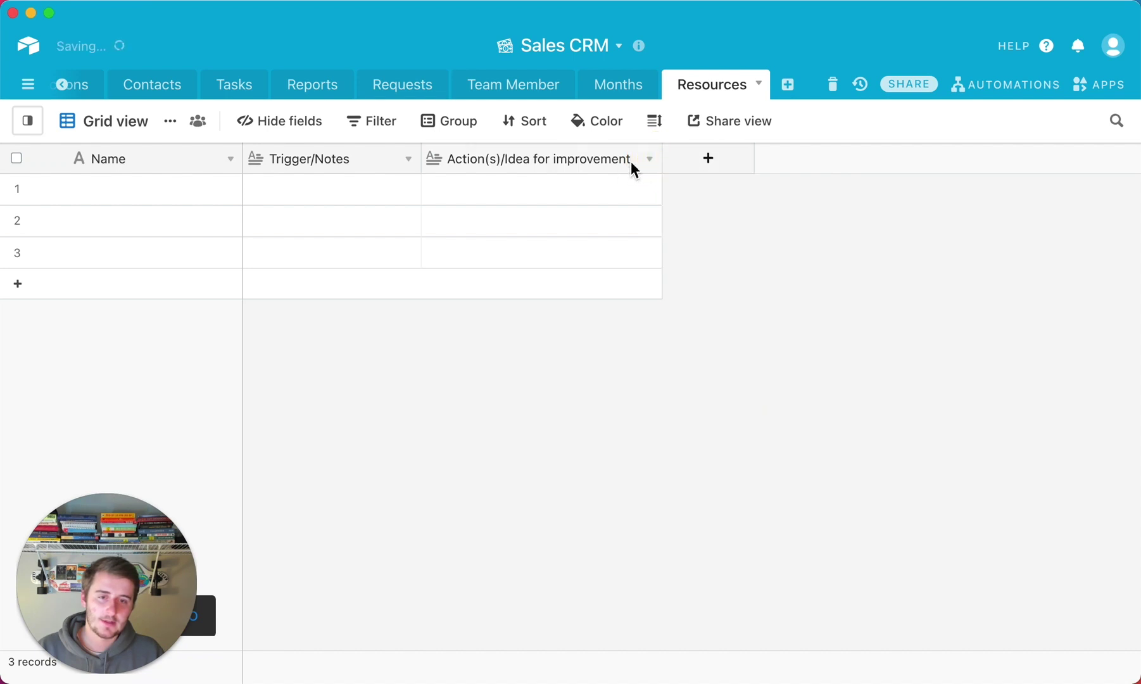
# Start a new single-select field named 'Status'
pyautogui.click(692, 167)
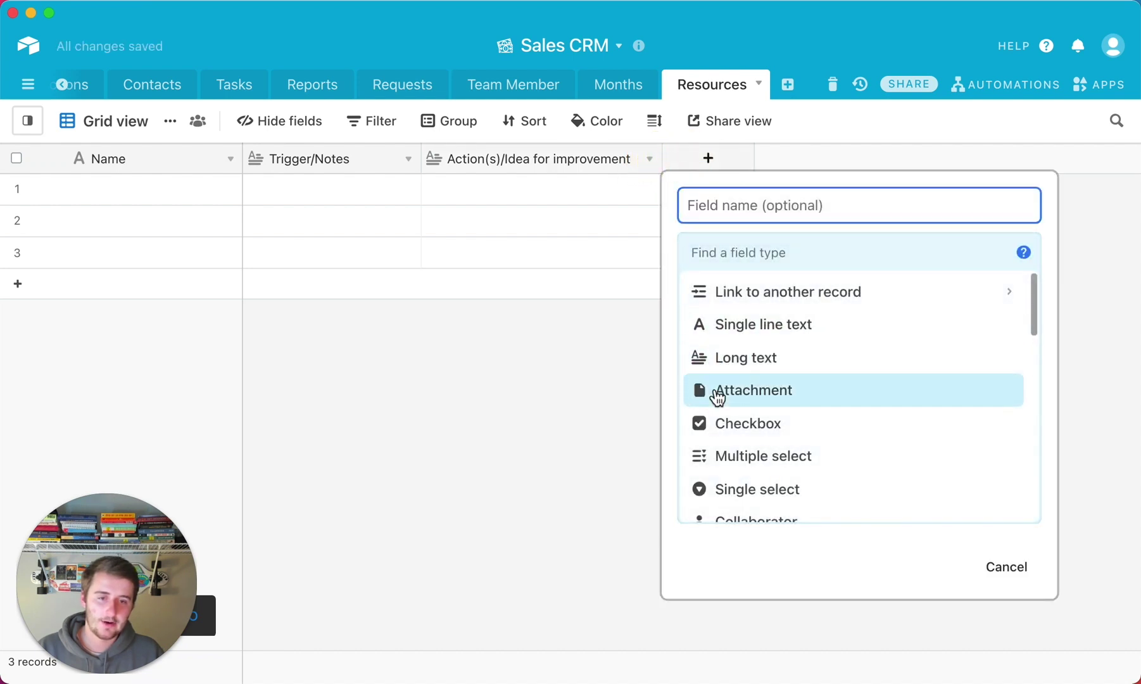
pyautogui.scroll(-2, 717, 397)
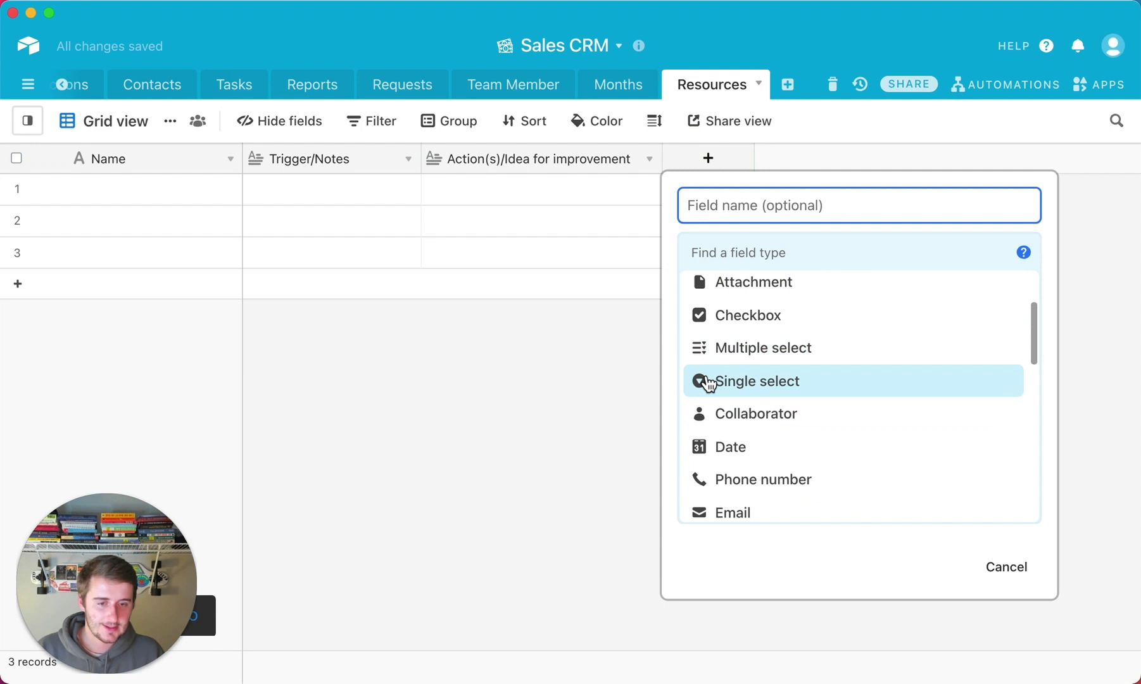
pyautogui.click(708, 381)
pyautogui.click(759, 209)
pyautogui.write('S')
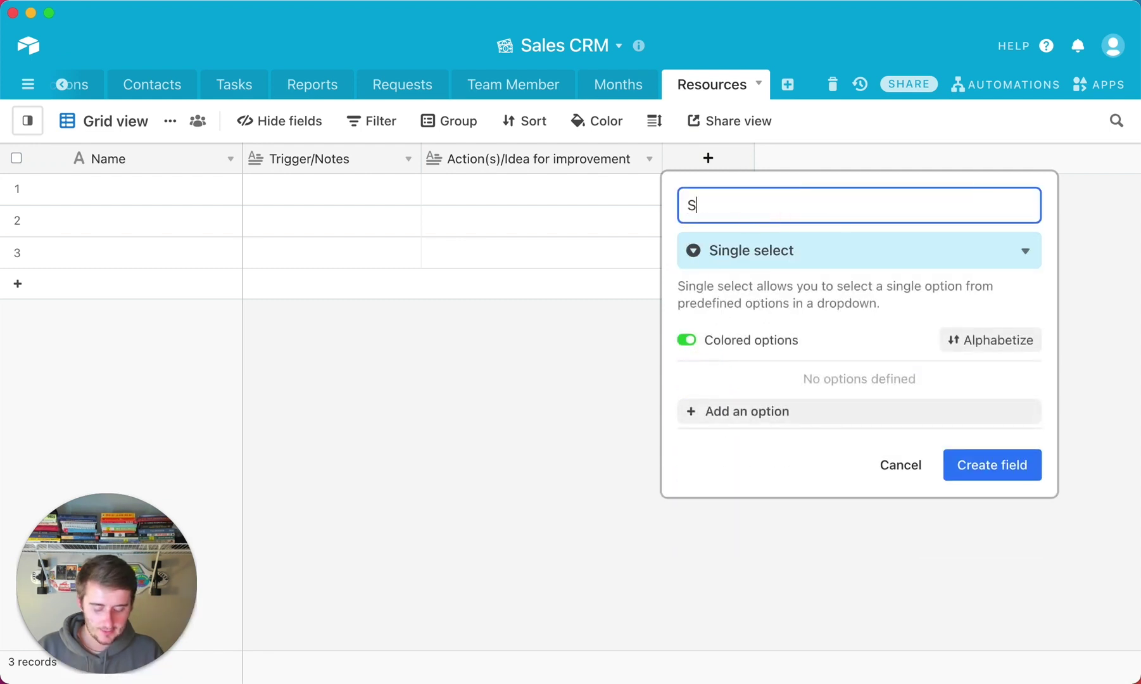
pyautogui.write('tatus')
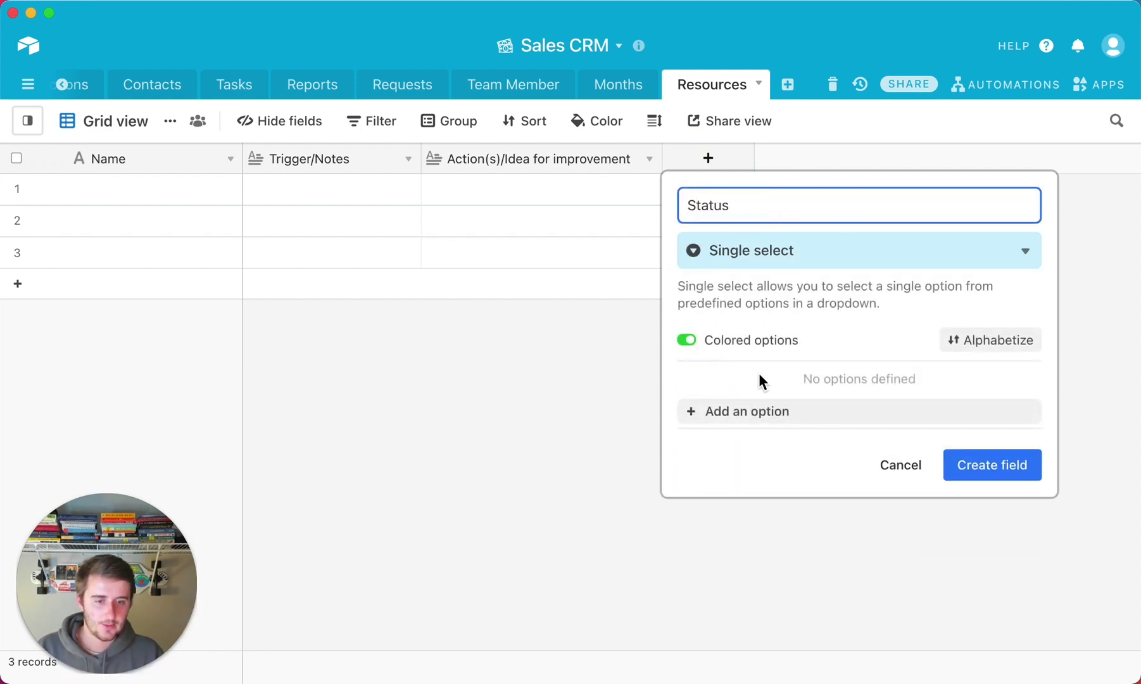
# Give Status the options Not Started, In Process, Done (On) and Done (Off)
pyautogui.doubleClick(761, 411)
pyautogui.click(756, 380)
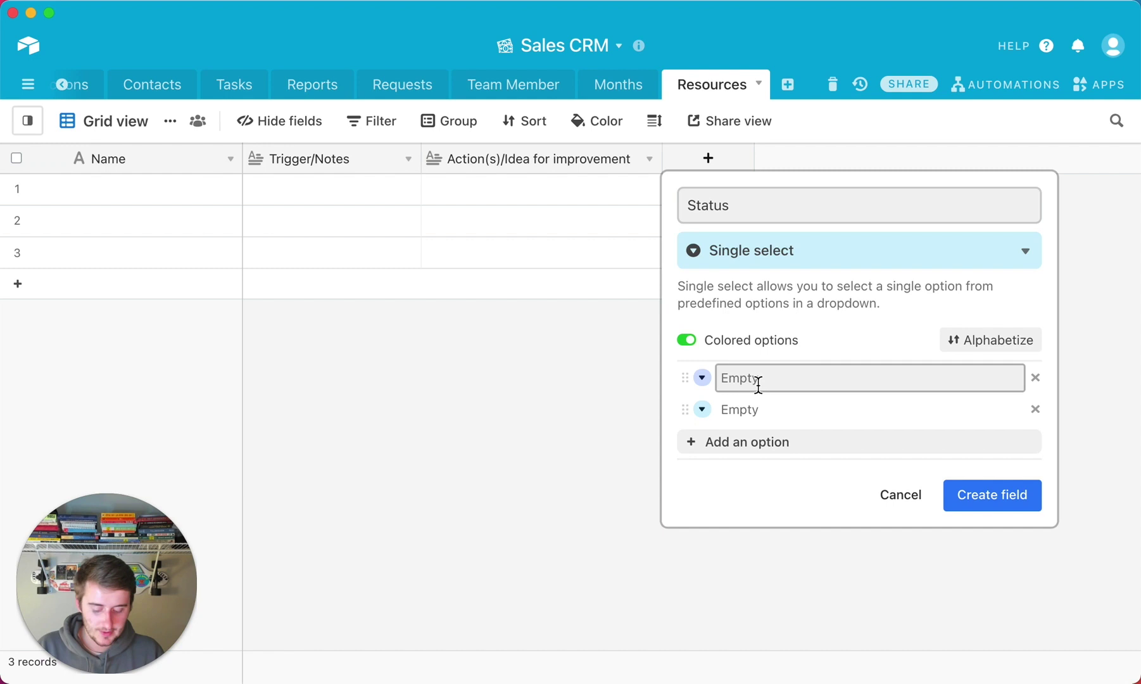
pyautogui.write('Not Started')
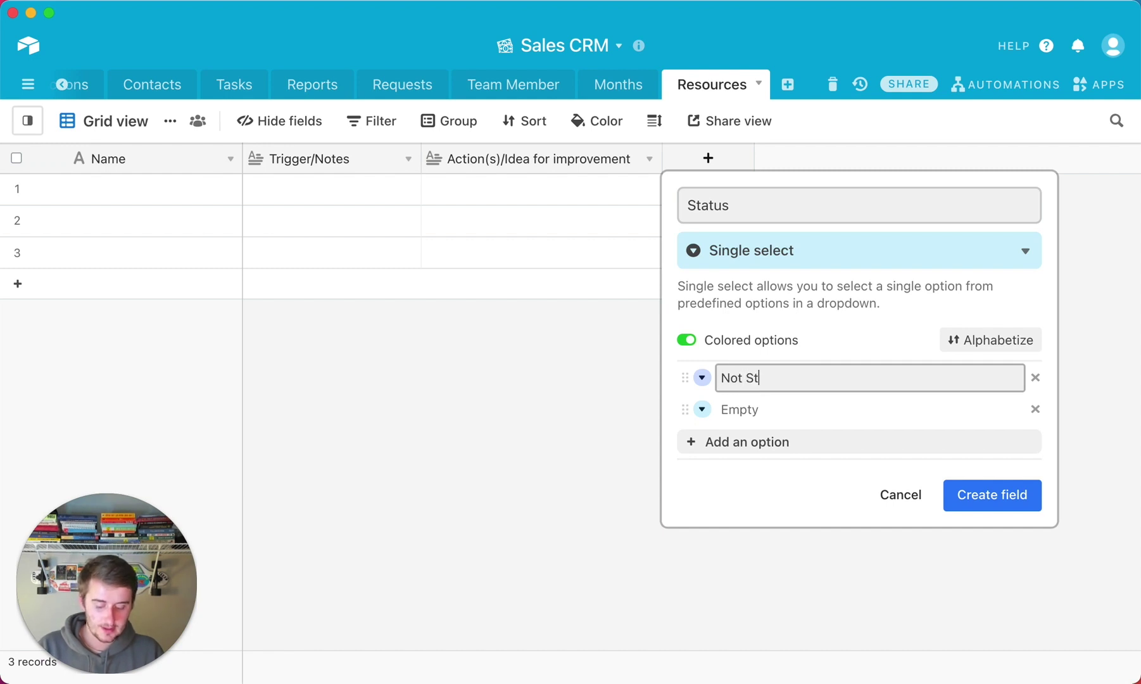
pyautogui.click(758, 401)
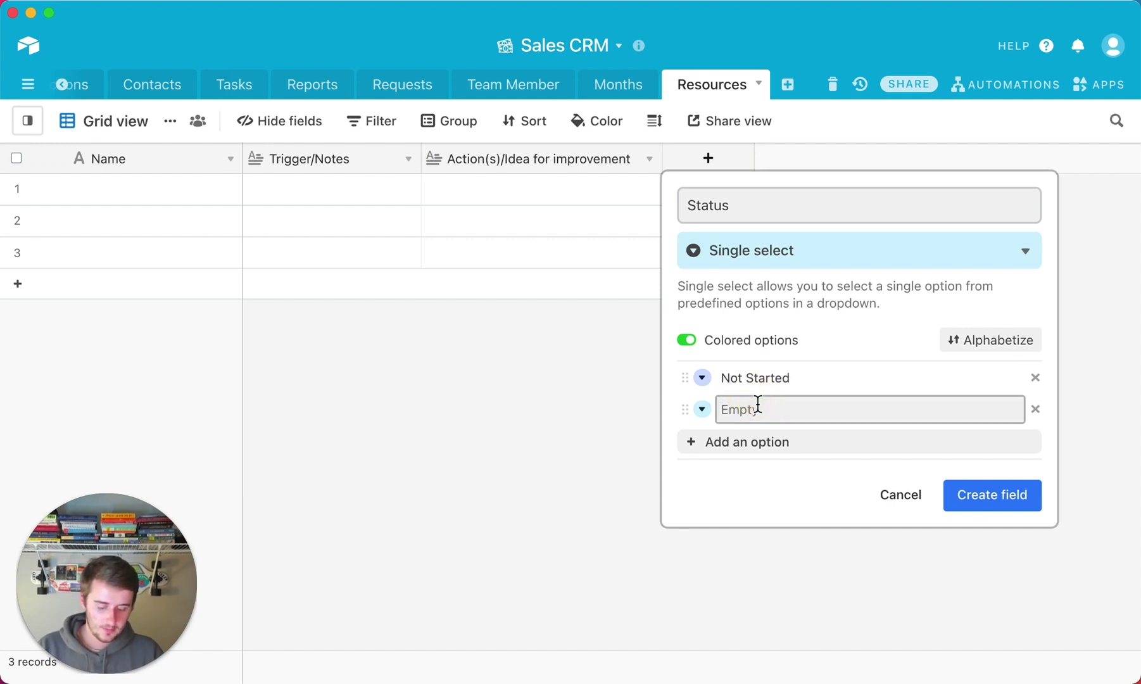
pyautogui.write('In Process')
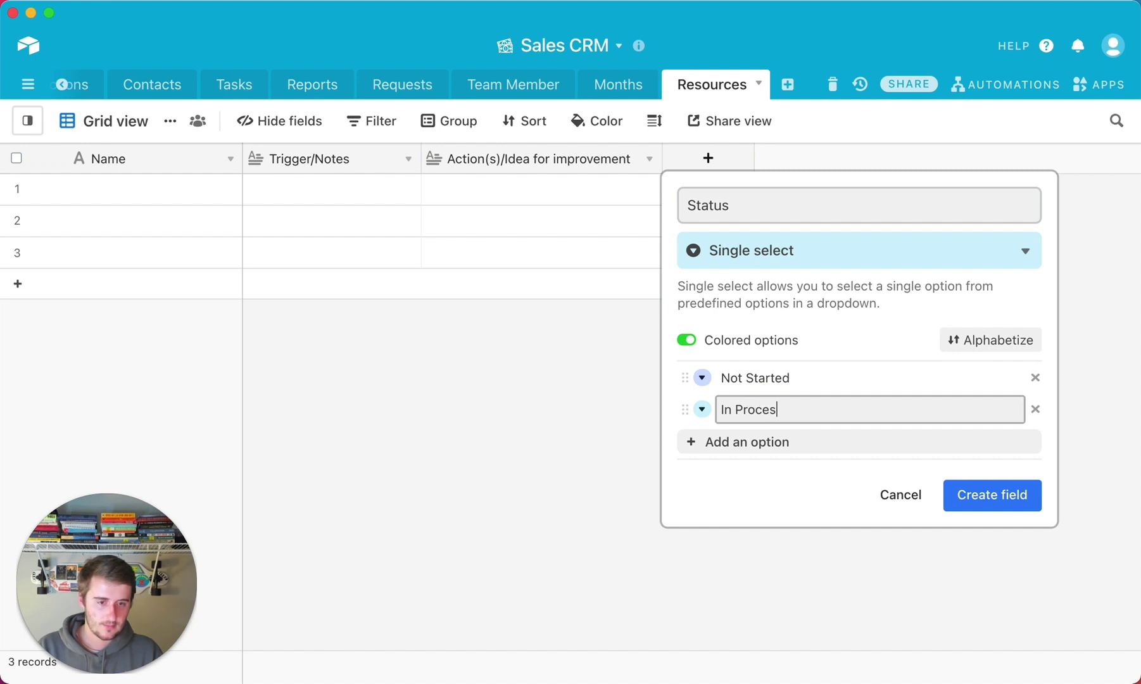
pyautogui.click(797, 442)
pyautogui.write('Done')
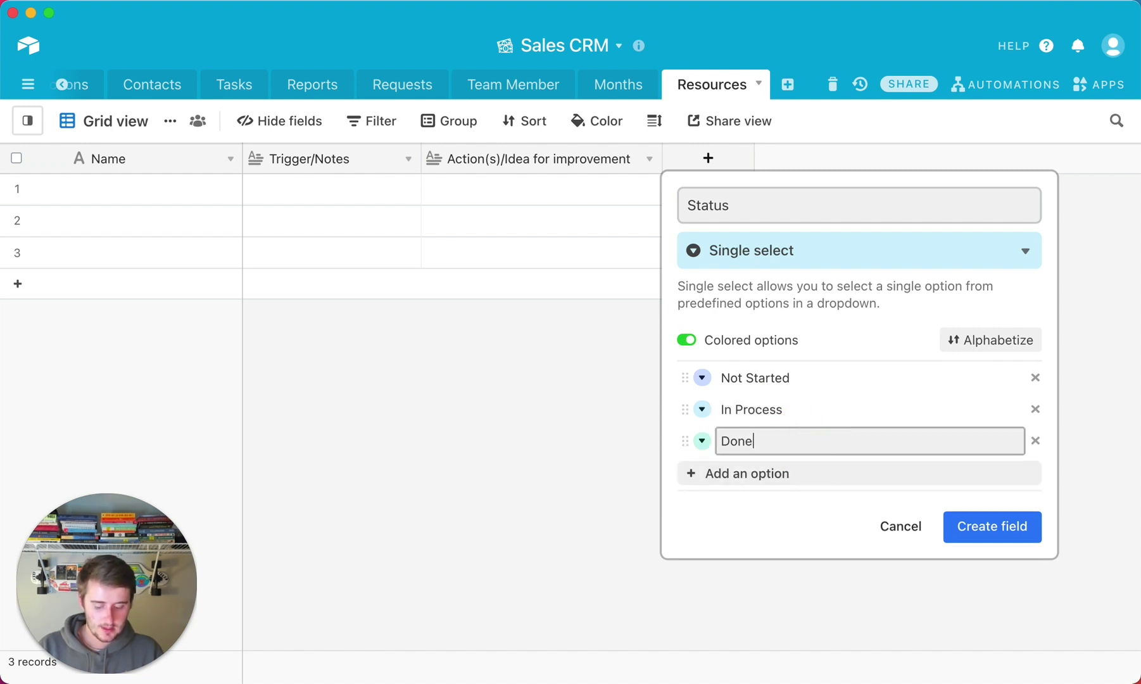
pyautogui.write(' (On')
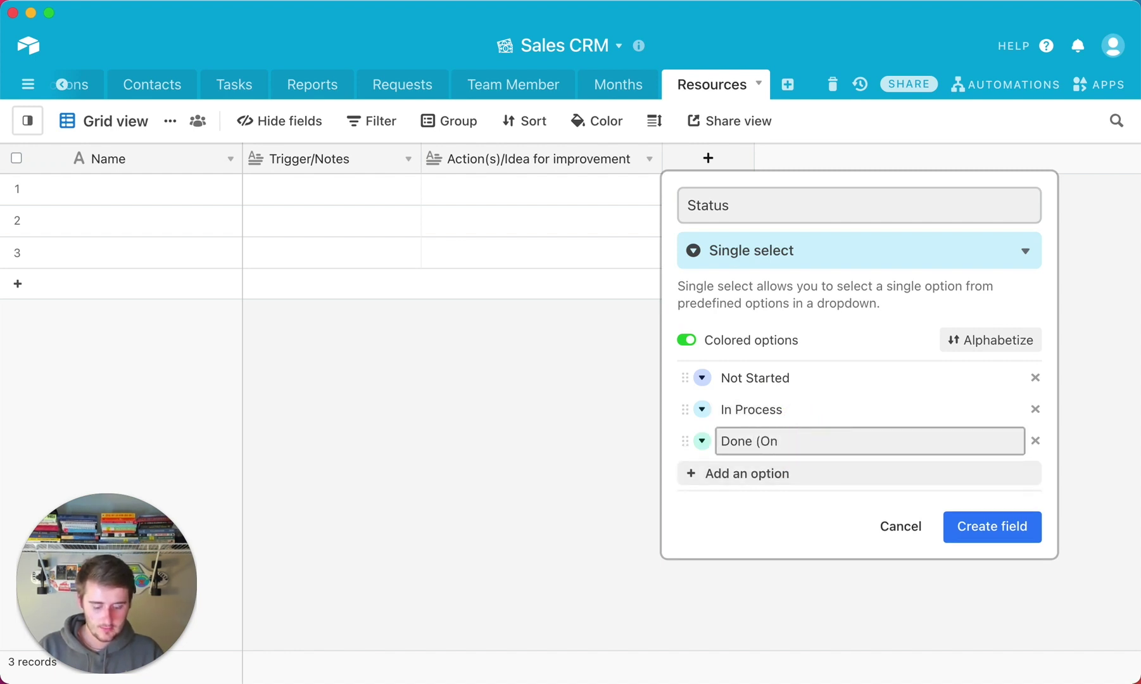
pyautogui.write(')')
pyautogui.press('Return')
pyautogui.write('Done ')
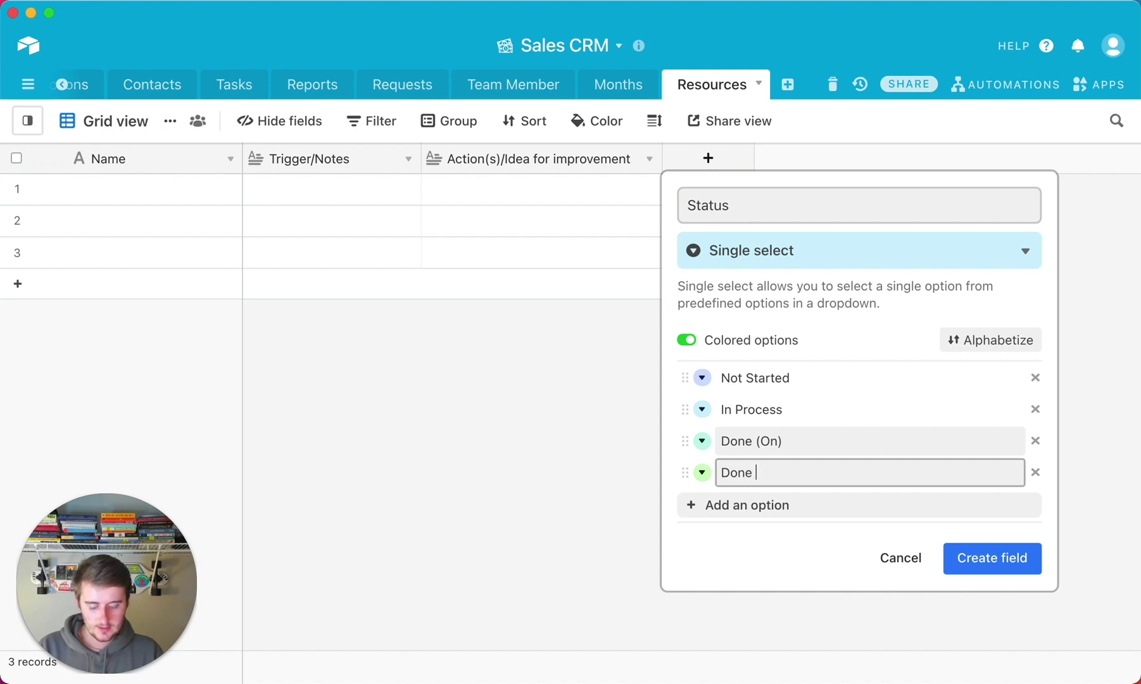
pyautogui.write('(Off')
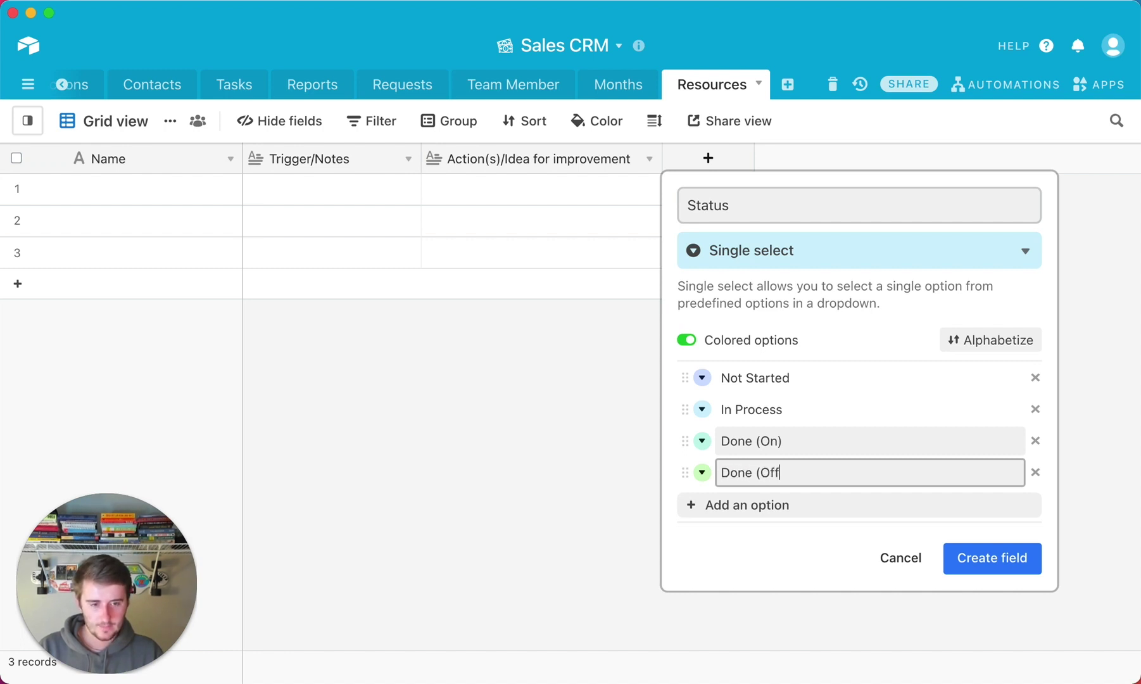
pyautogui.write(')')
# Create the Status field, then begin a single-select field named 'Type'
pyautogui.click(990, 561)
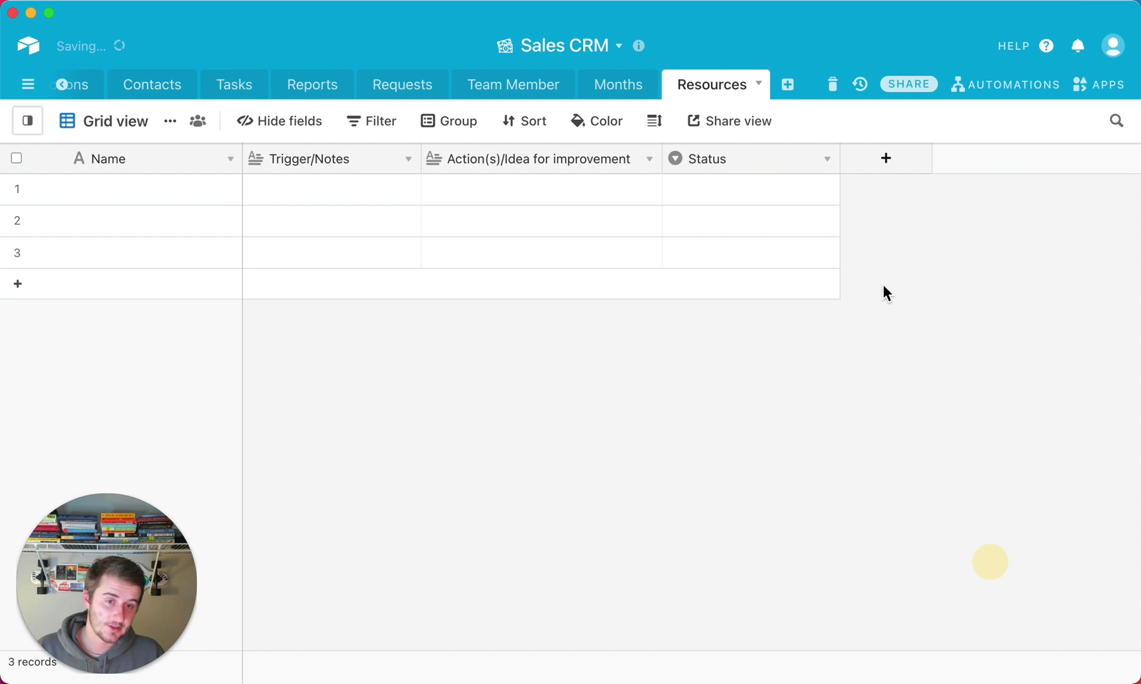
pyautogui.click(886, 159)
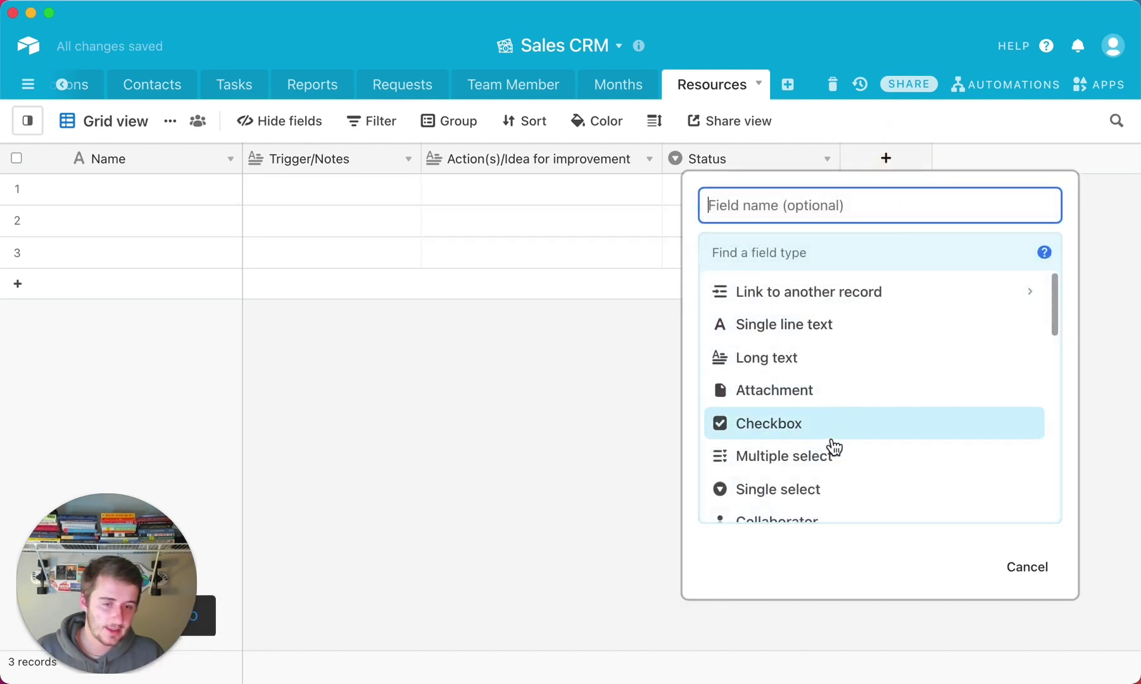
pyautogui.click(805, 494)
pyautogui.click(798, 216)
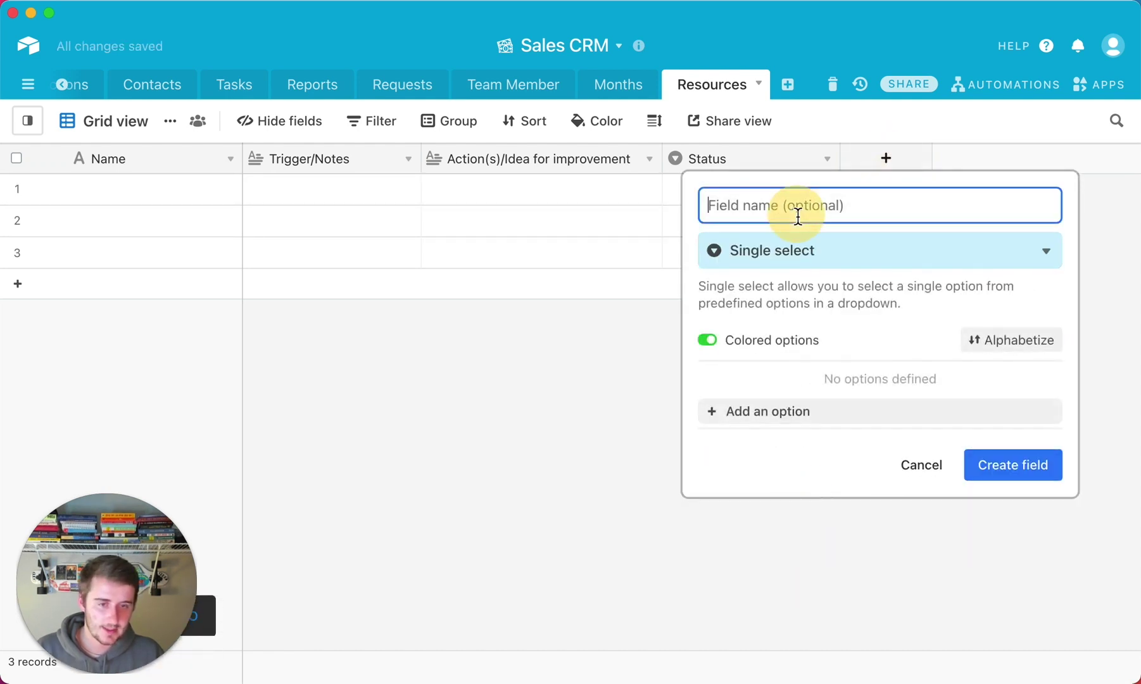
pyautogui.write('Type')
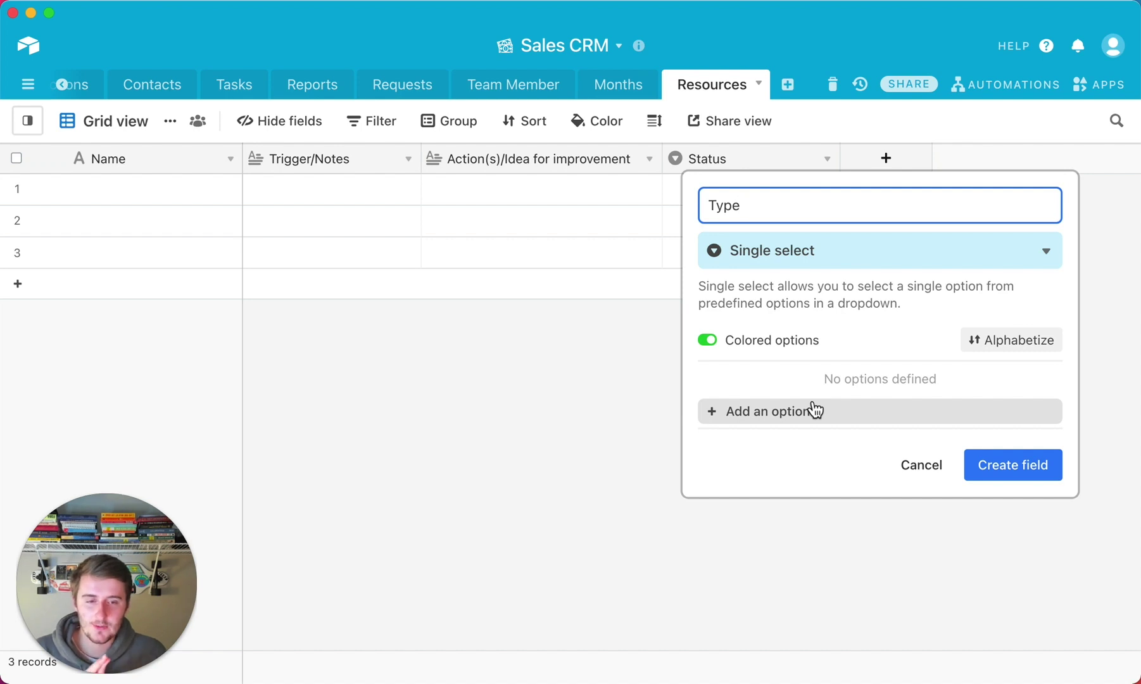
# Give Type the options Airtable Formula, Airtable Automation, Zapier Automation and General, and create it
pyautogui.click(816, 411)
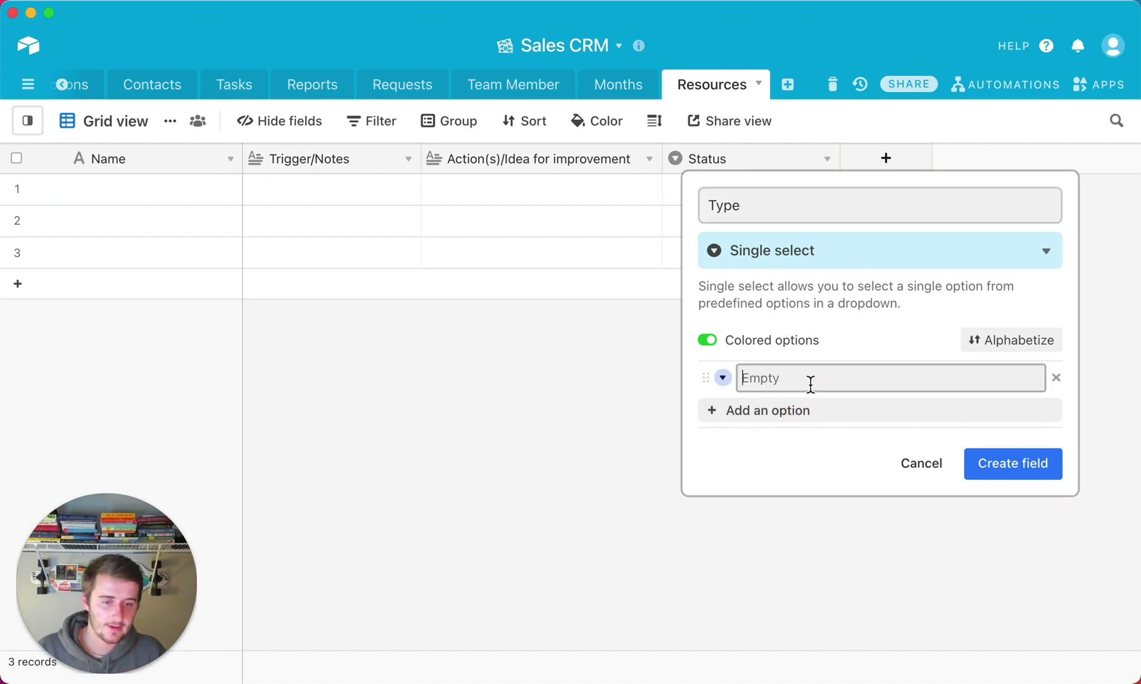
pyautogui.write('Airtab')
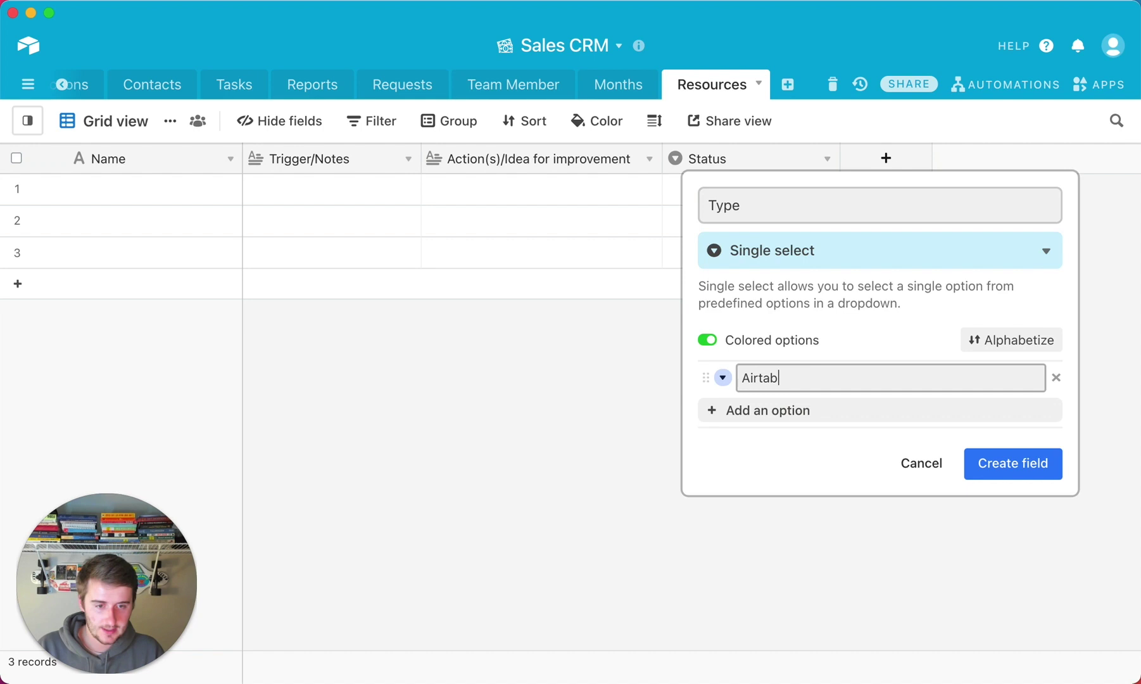
pyautogui.write('le Formula')
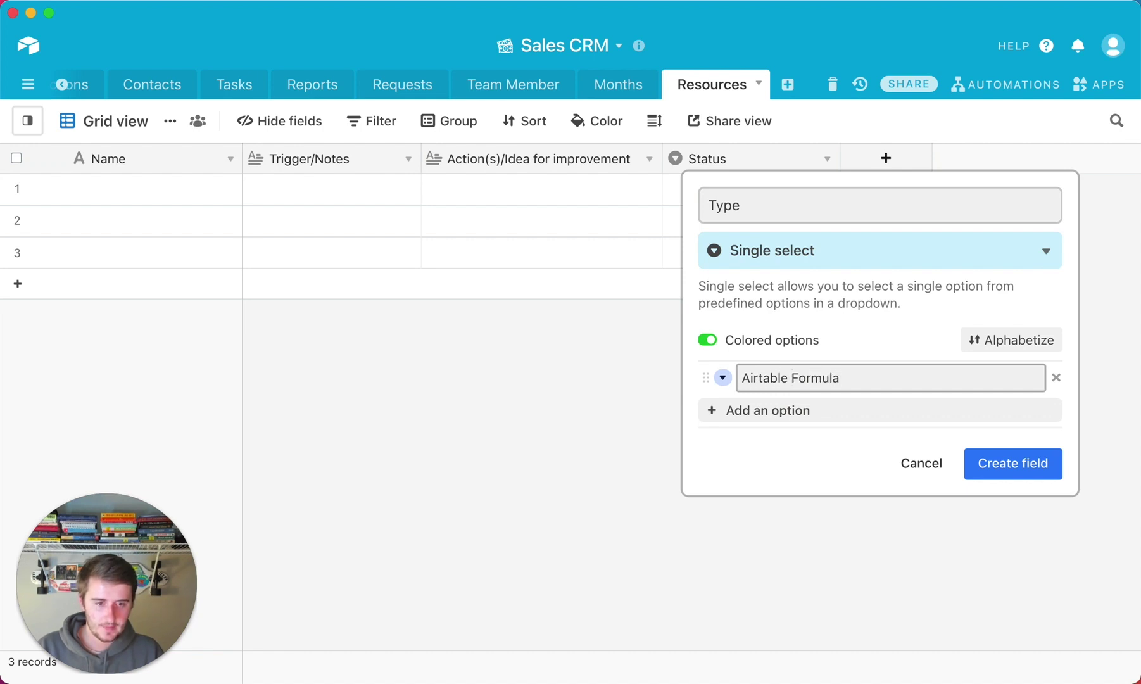
pyautogui.click(803, 410)
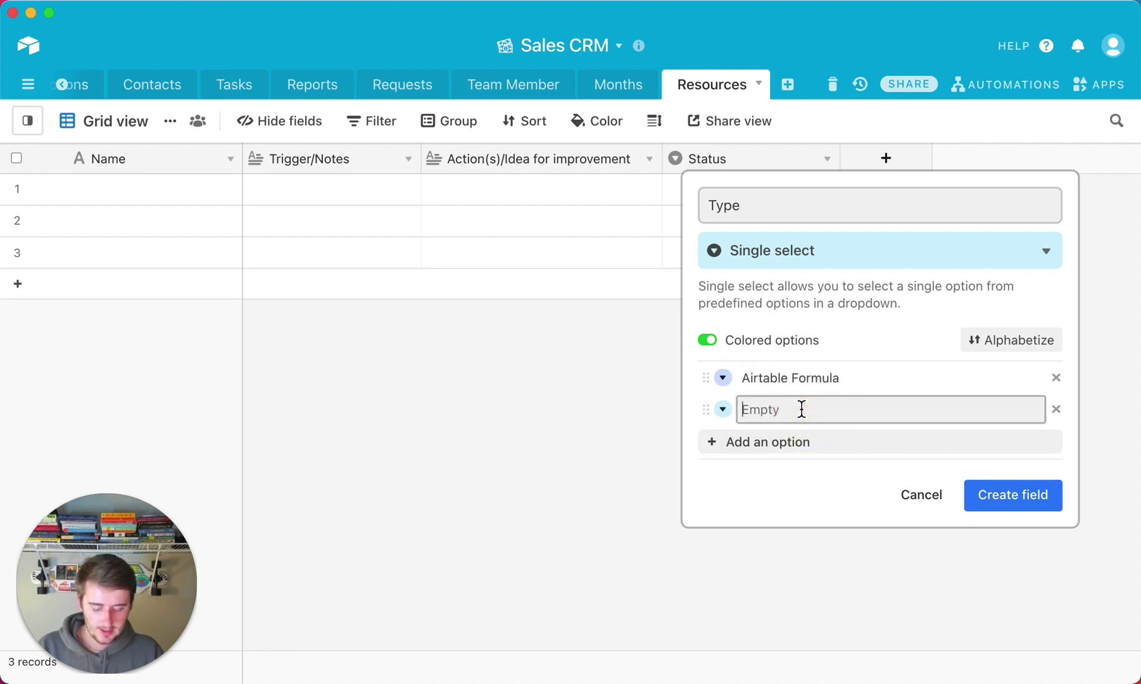
pyautogui.write('Airtable Au')
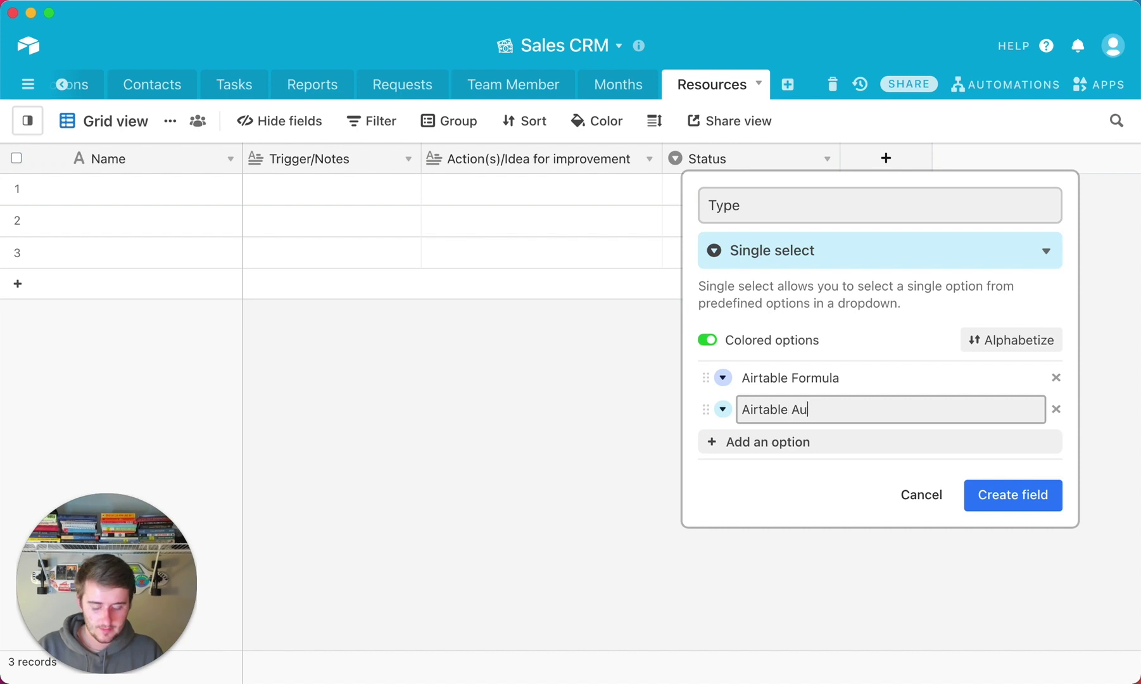
pyautogui.write('tomation')
pyautogui.press('Return')
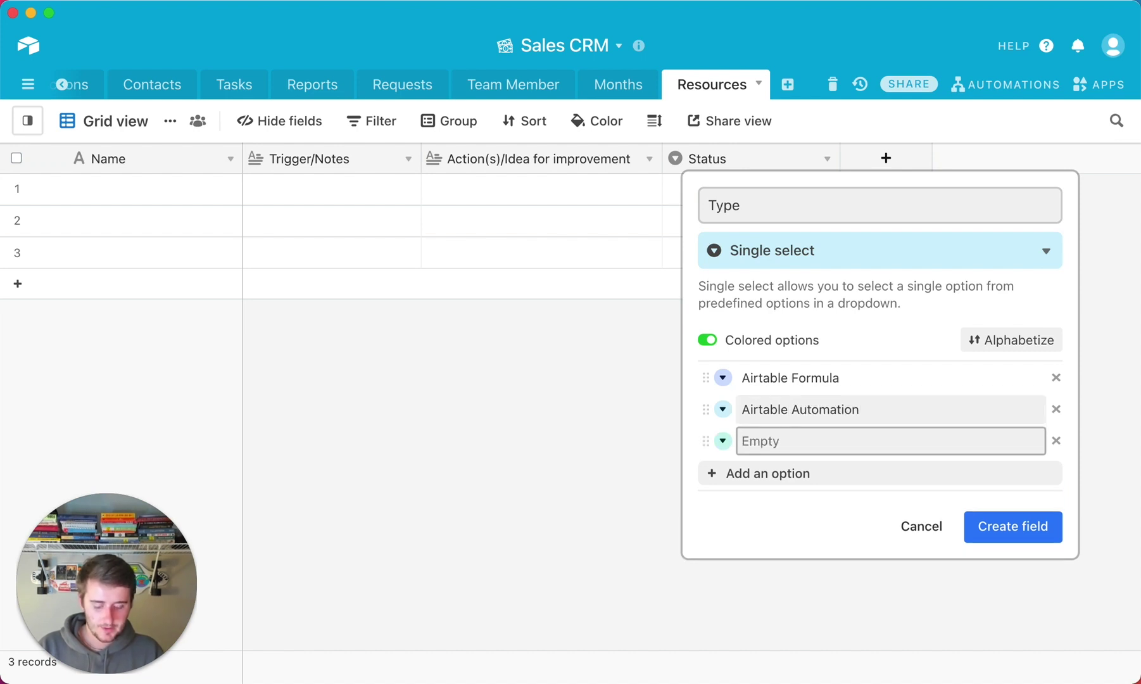
pyautogui.write('Zapier Au')
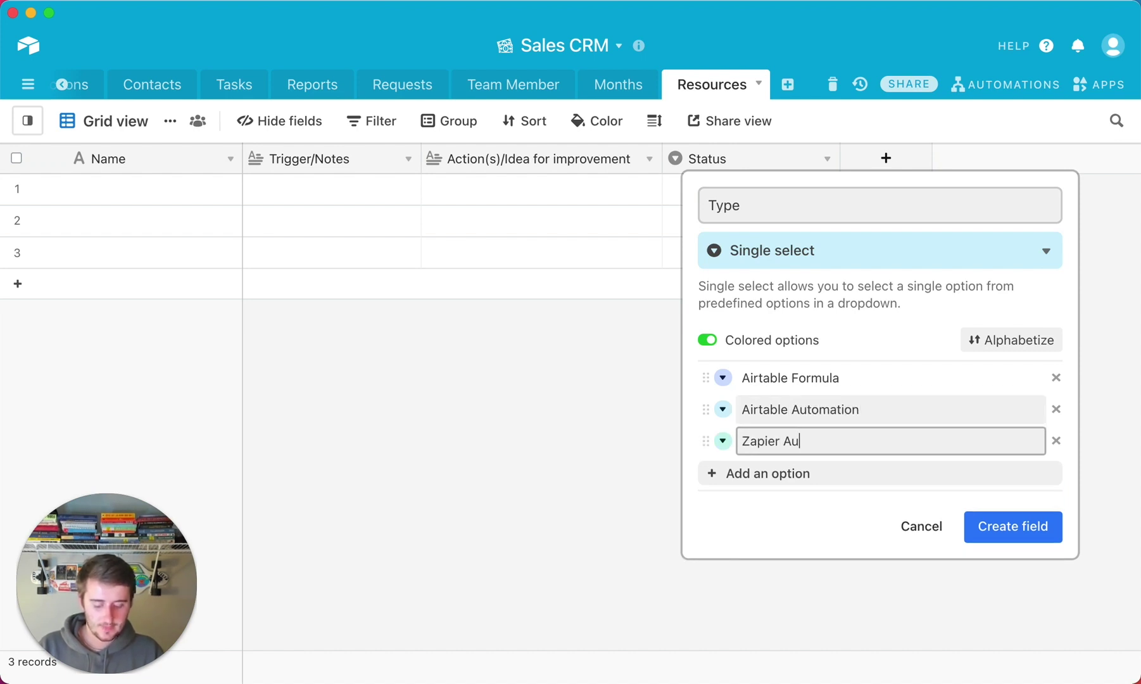
pyautogui.write('tomation')
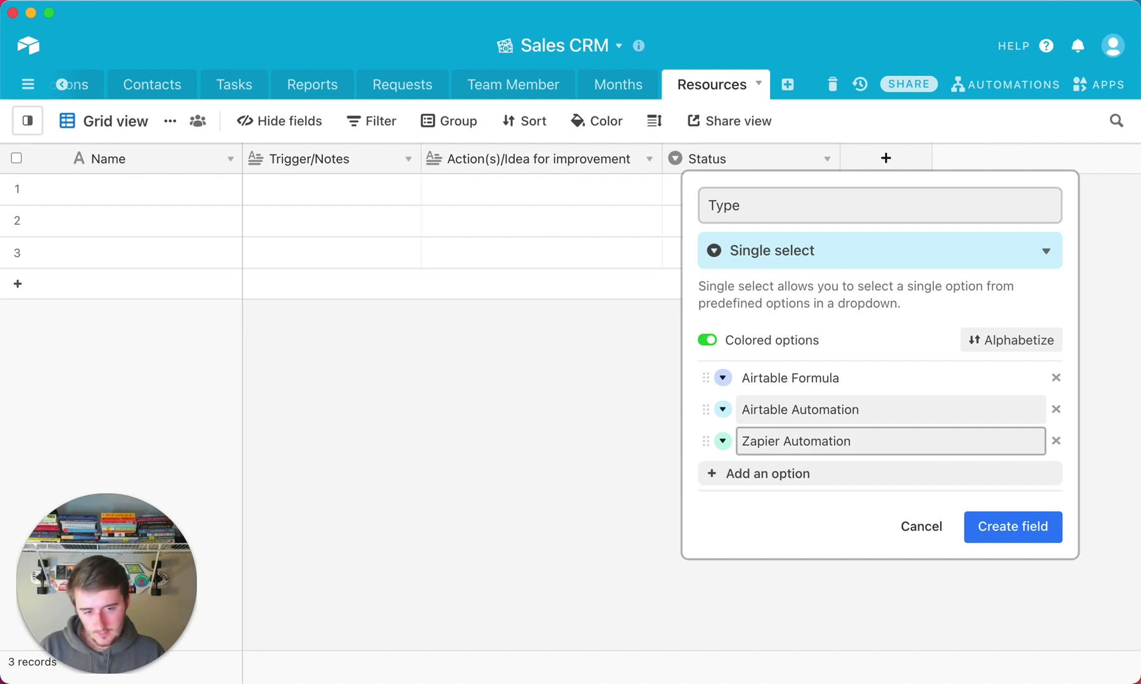
pyautogui.press('Return')
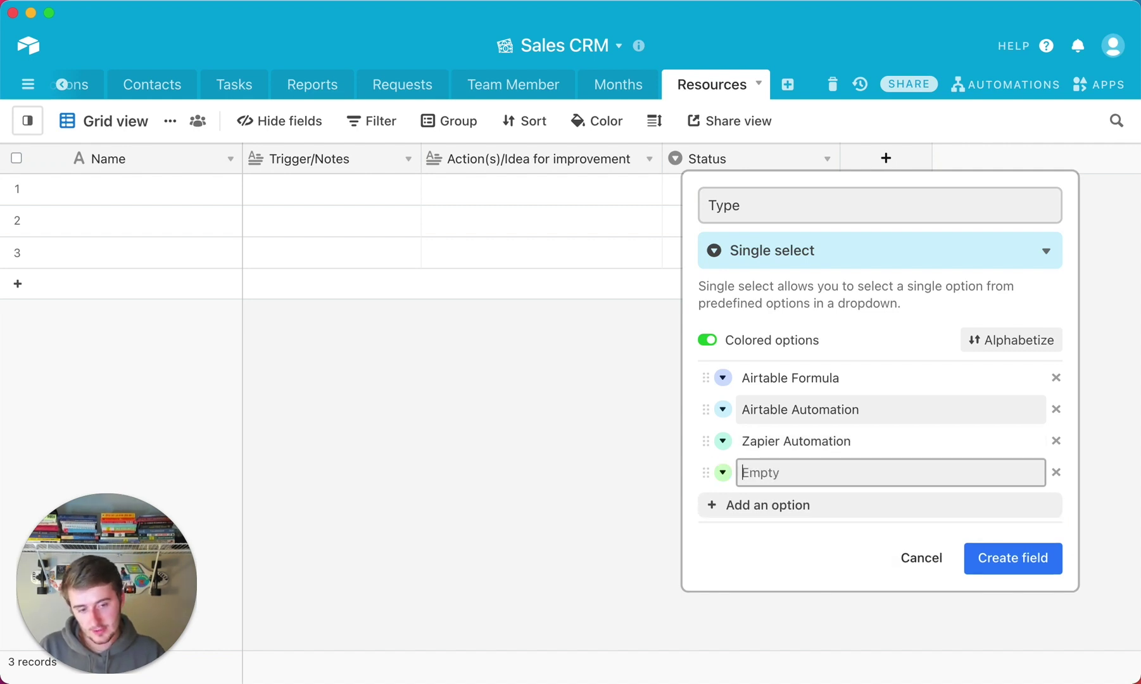
pyautogui.write('General')
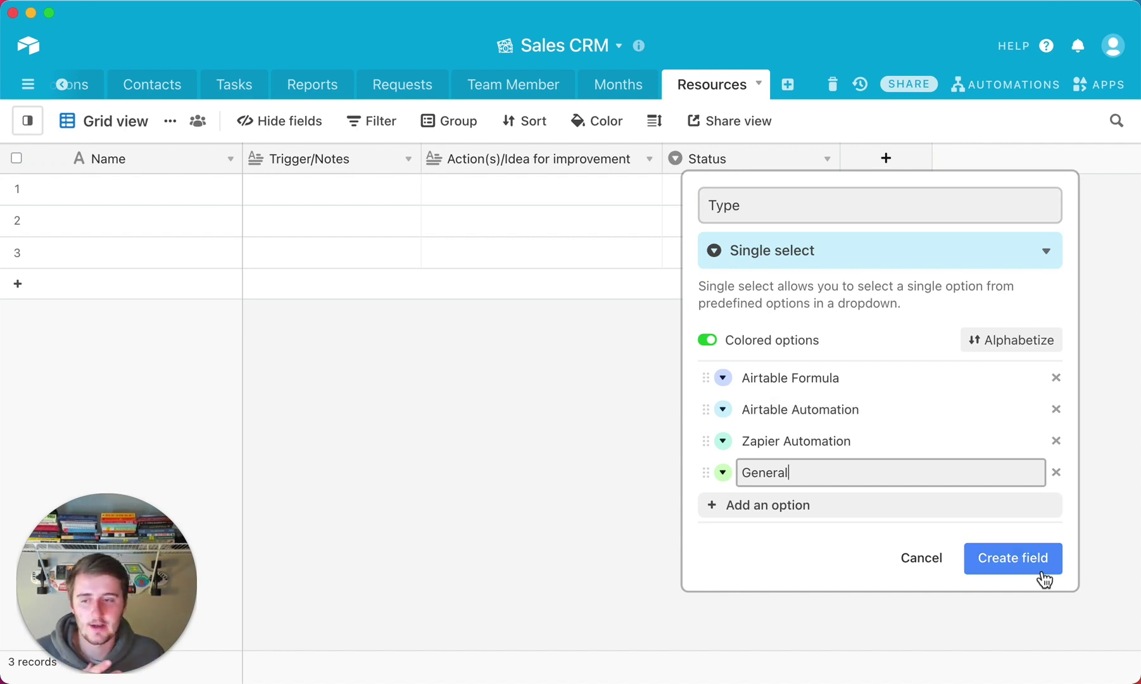
pyautogui.click(1033, 567)
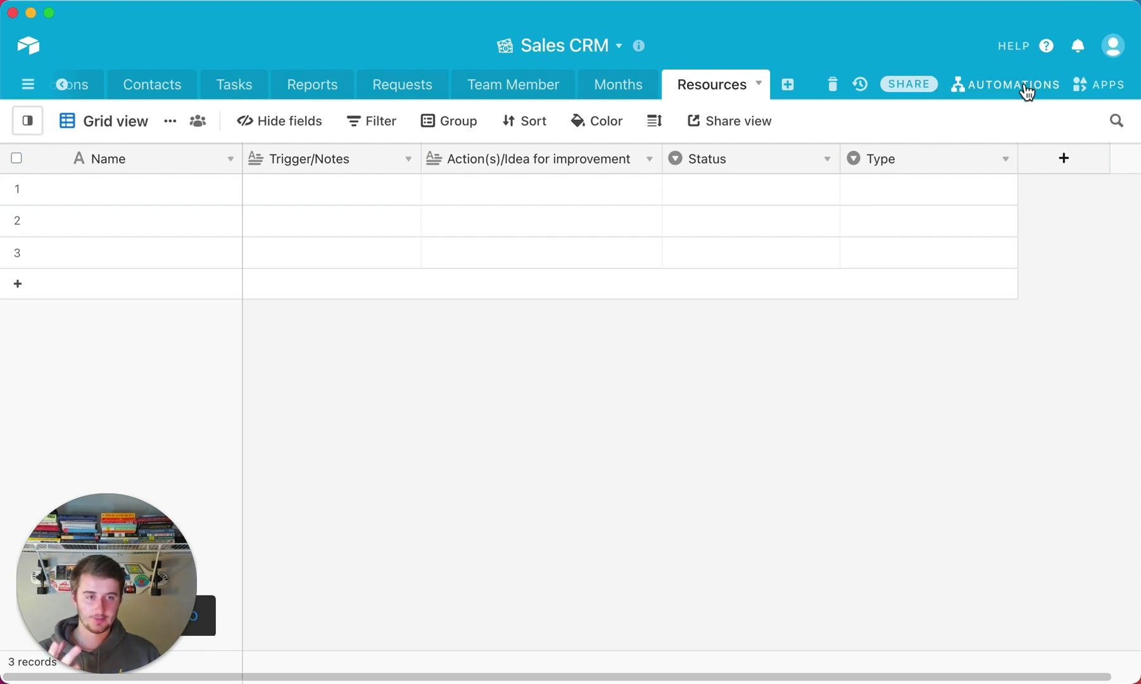
# Show the base's automations list and enter 'AT to Slack' as the first record's Name
pyautogui.click(991, 92)
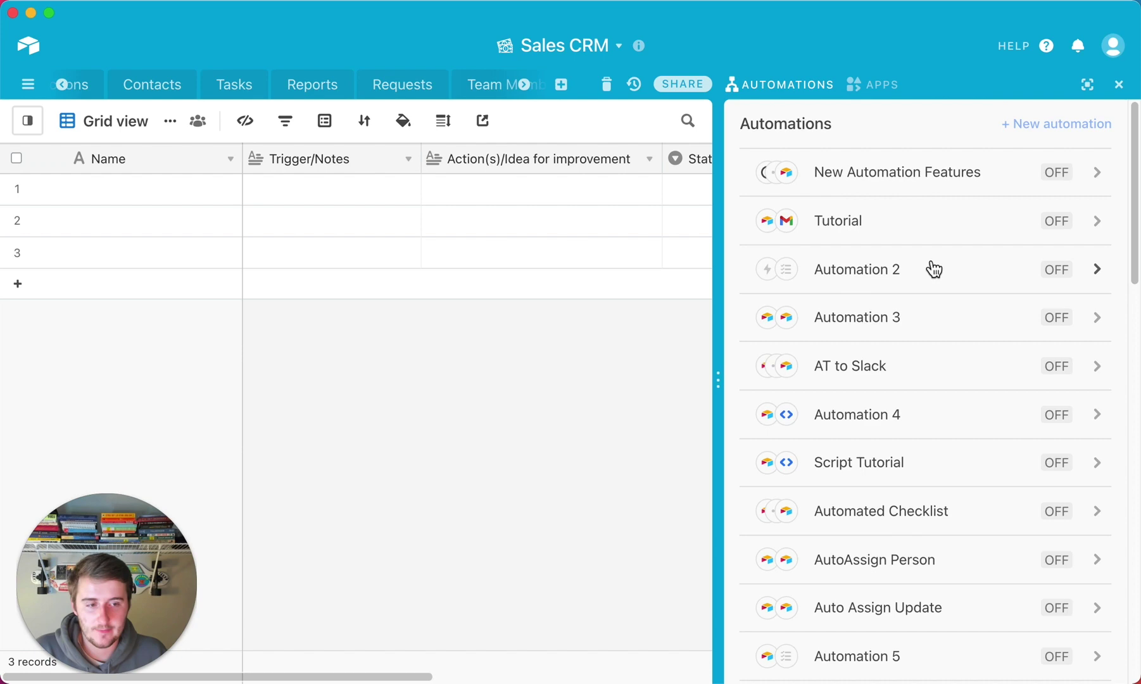
pyautogui.scroll(-15, 940, 369)
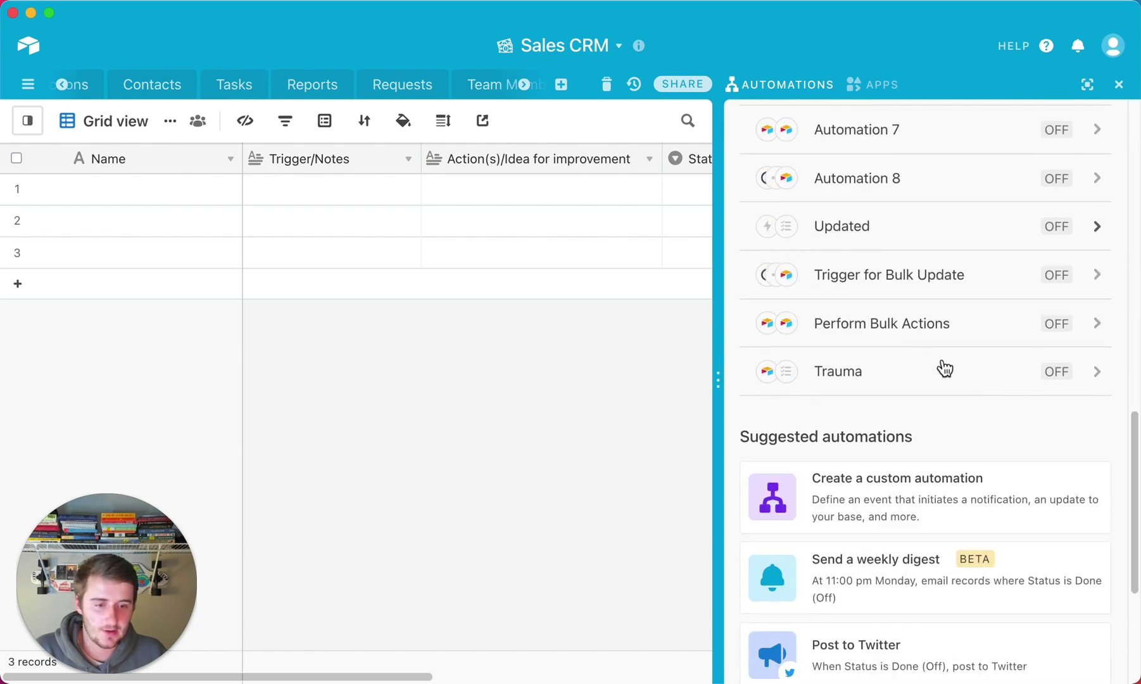
pyautogui.scroll(15, 944, 368)
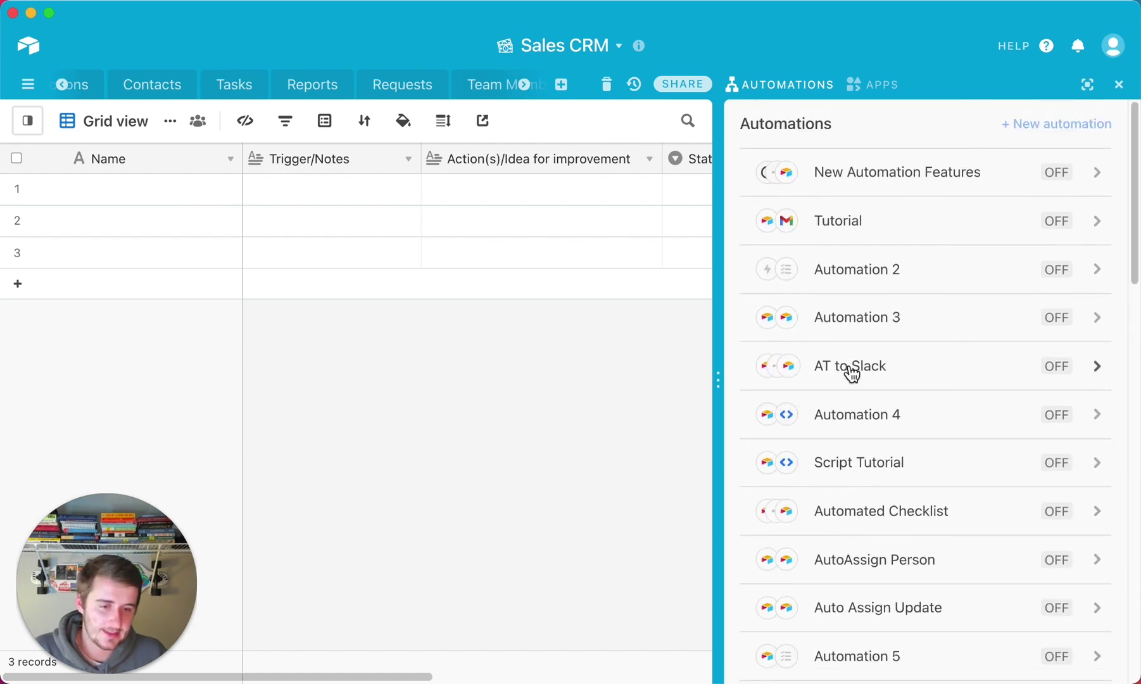
pyautogui.click(153, 198)
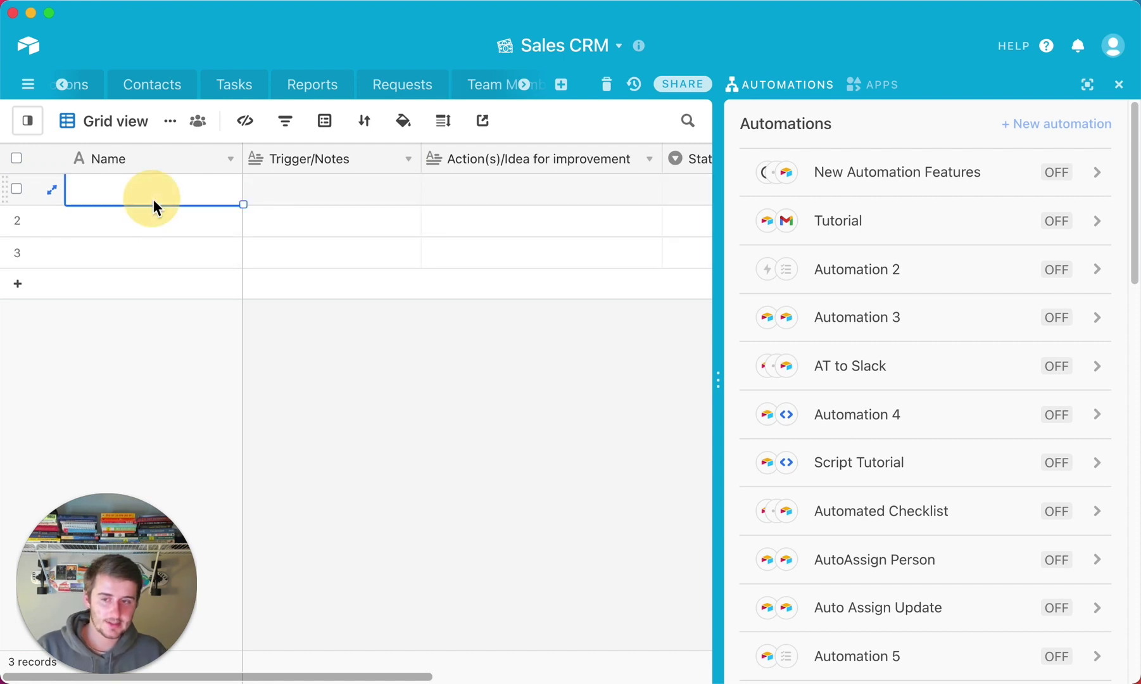
pyautogui.write('AT')
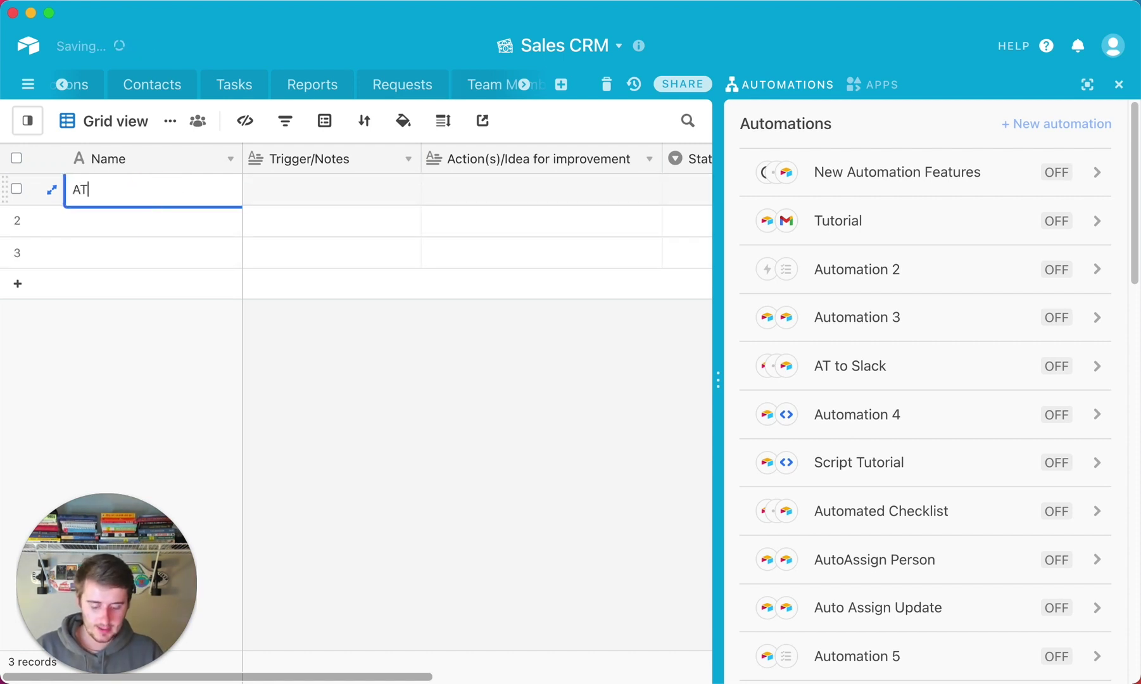
pyautogui.write(' to Slack')
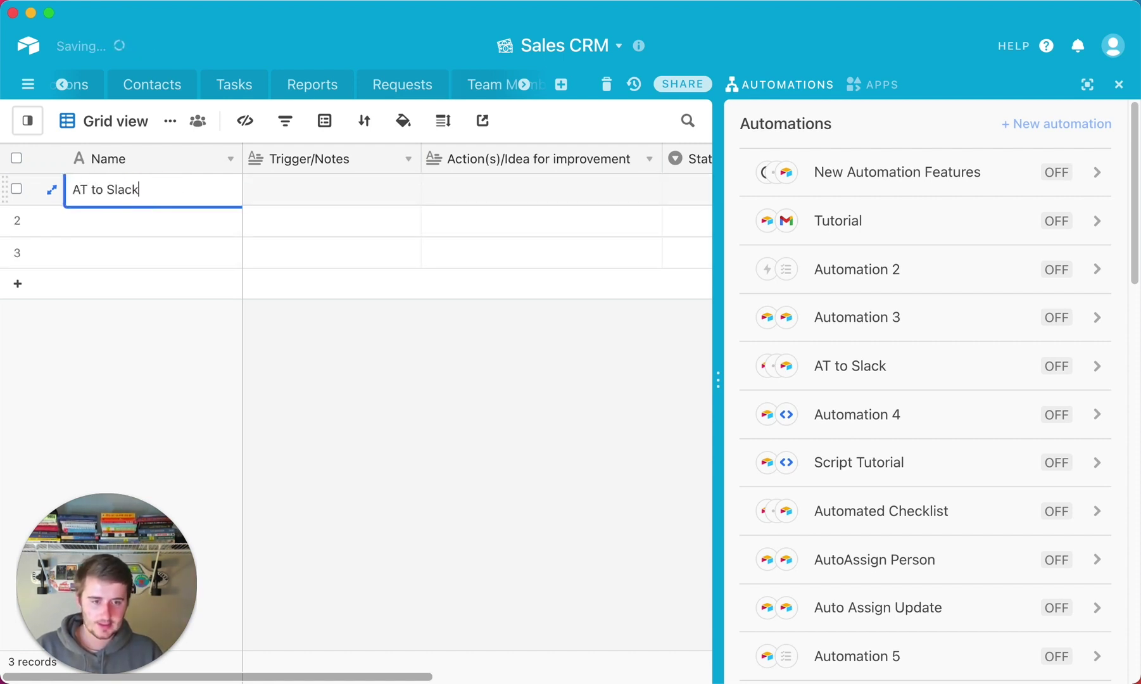
# Open the AT to Slack automation, expand its trigger and scroll its actions beside row 1's Trigger/Notes cell
pyautogui.click(941, 349)
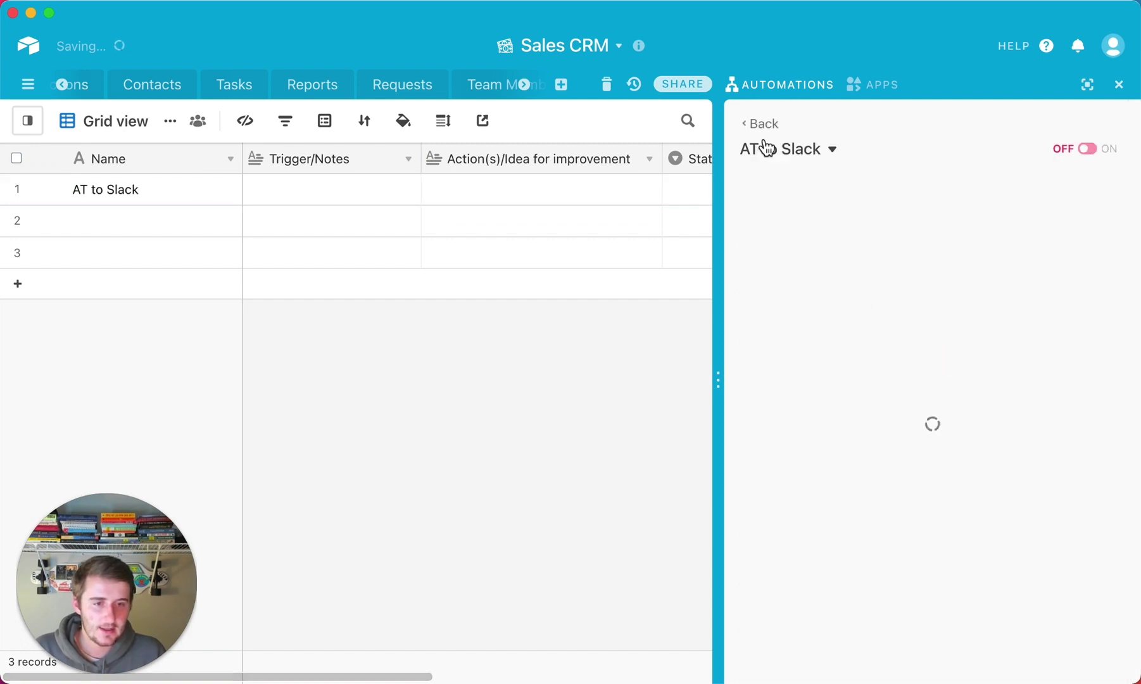
pyautogui.click(296, 190)
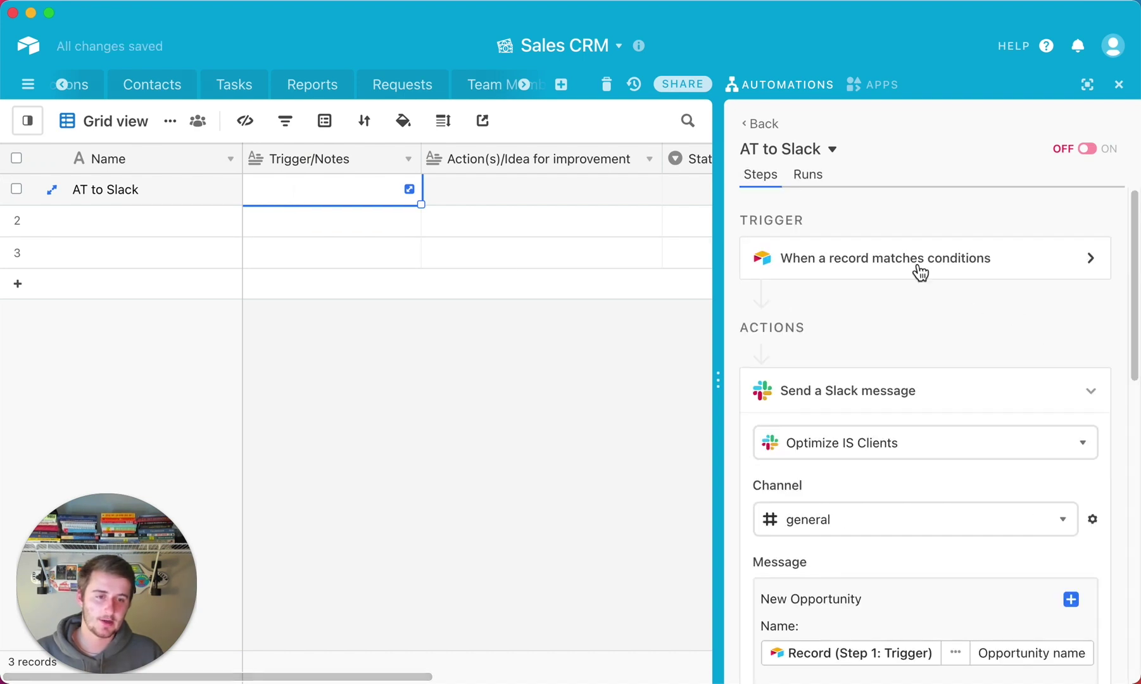
pyautogui.click(917, 267)
pyautogui.click(288, 192)
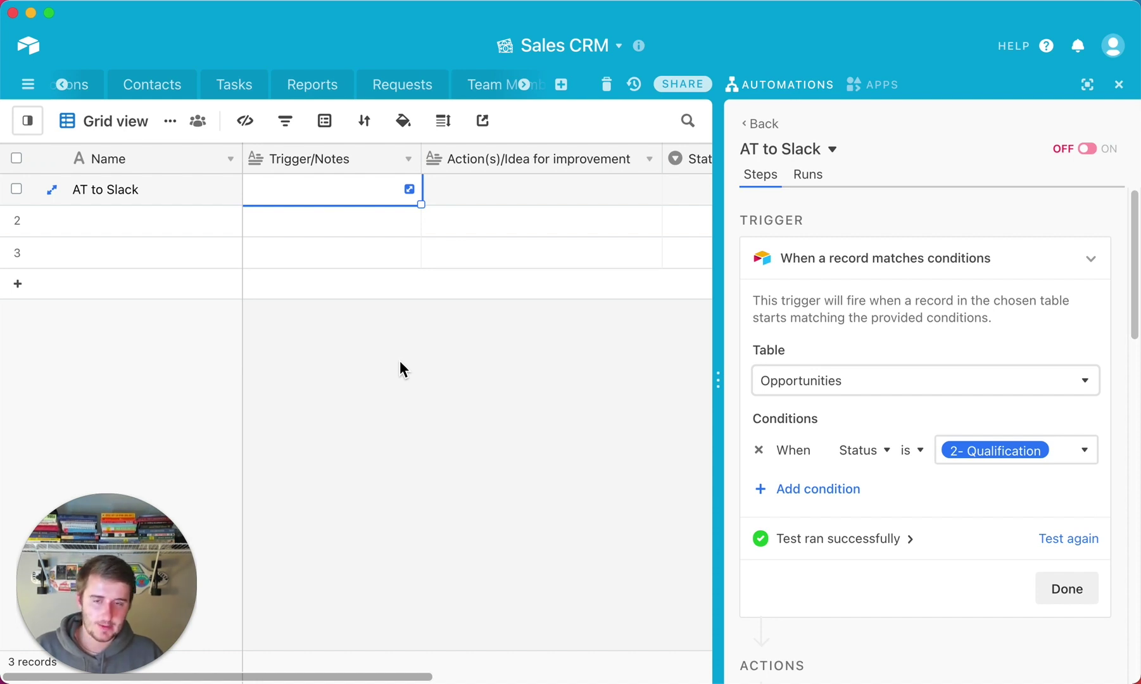
pyautogui.click(348, 192)
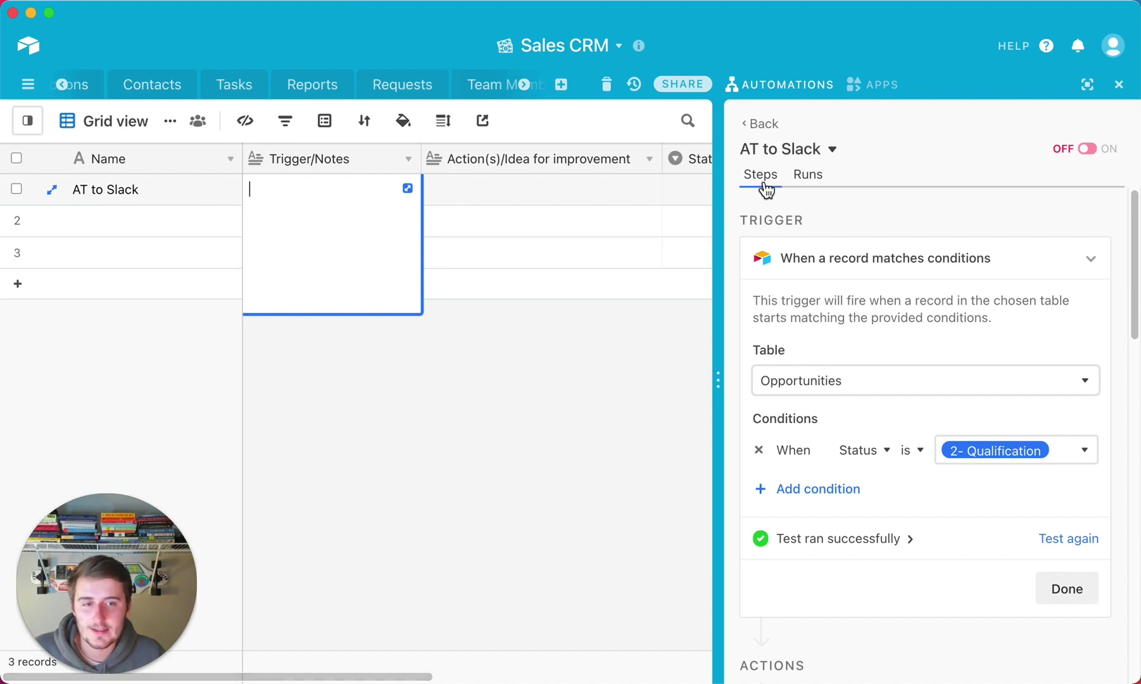
pyautogui.scroll(-6, 957, 399)
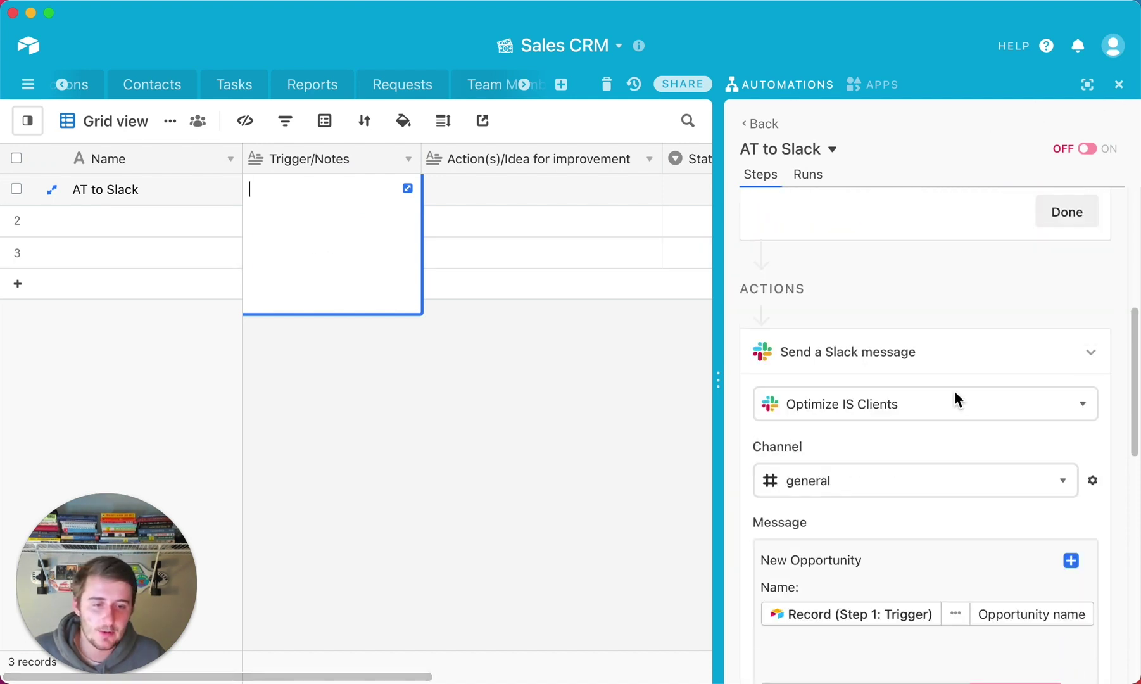
pyautogui.scroll(-10, 873, 350)
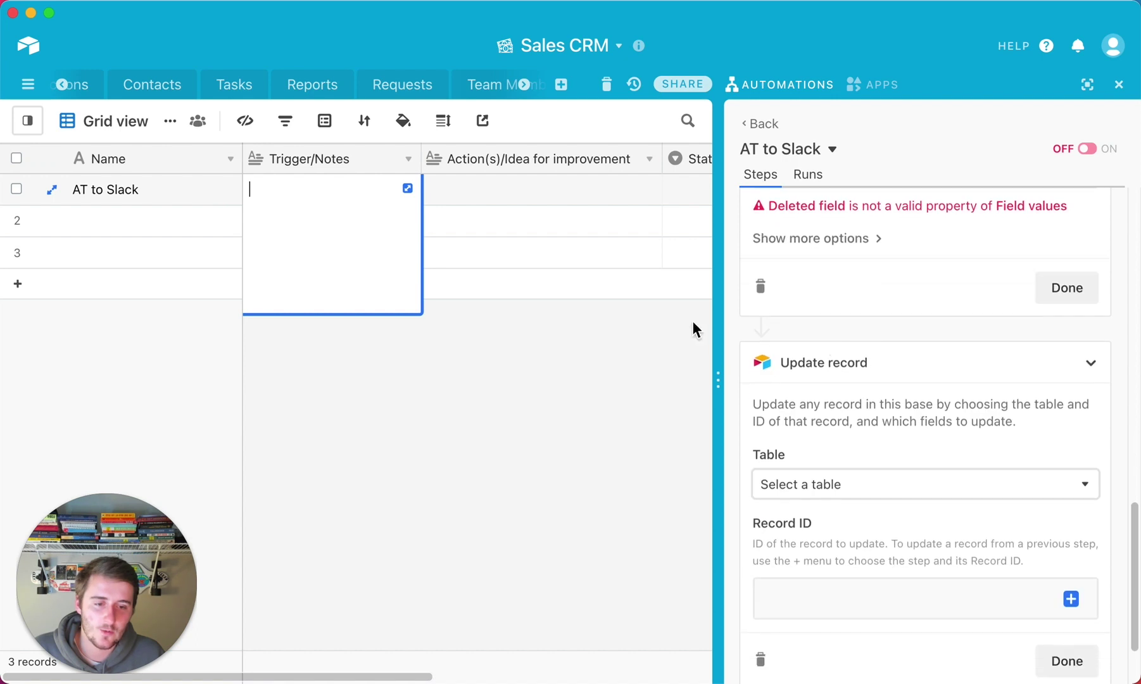
pyautogui.click(474, 184)
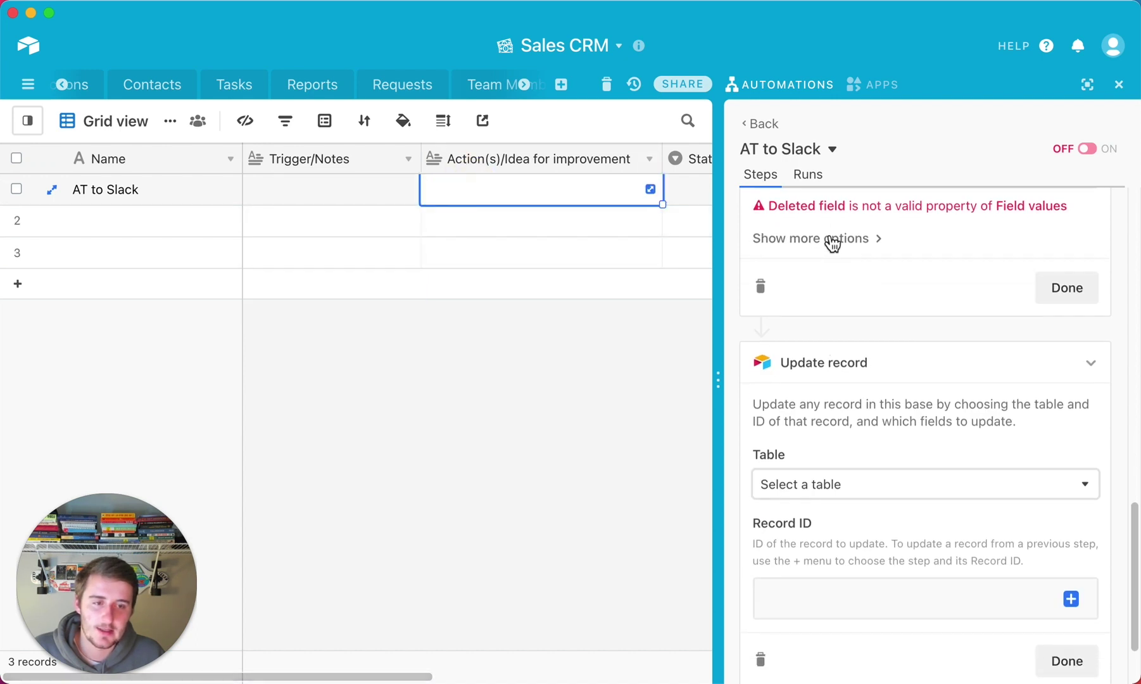
# Close the automations panel and preview row 1's Status and Type options without choosing any
pyautogui.click(1121, 89)
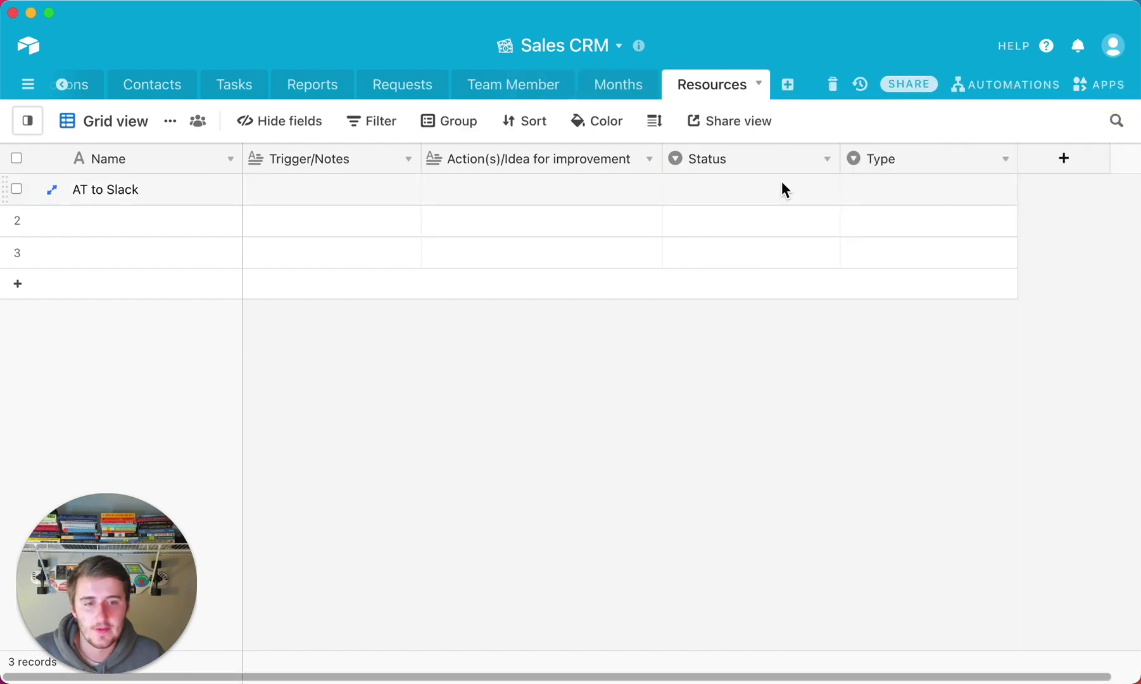
pyautogui.click(780, 192)
pyautogui.click(777, 192)
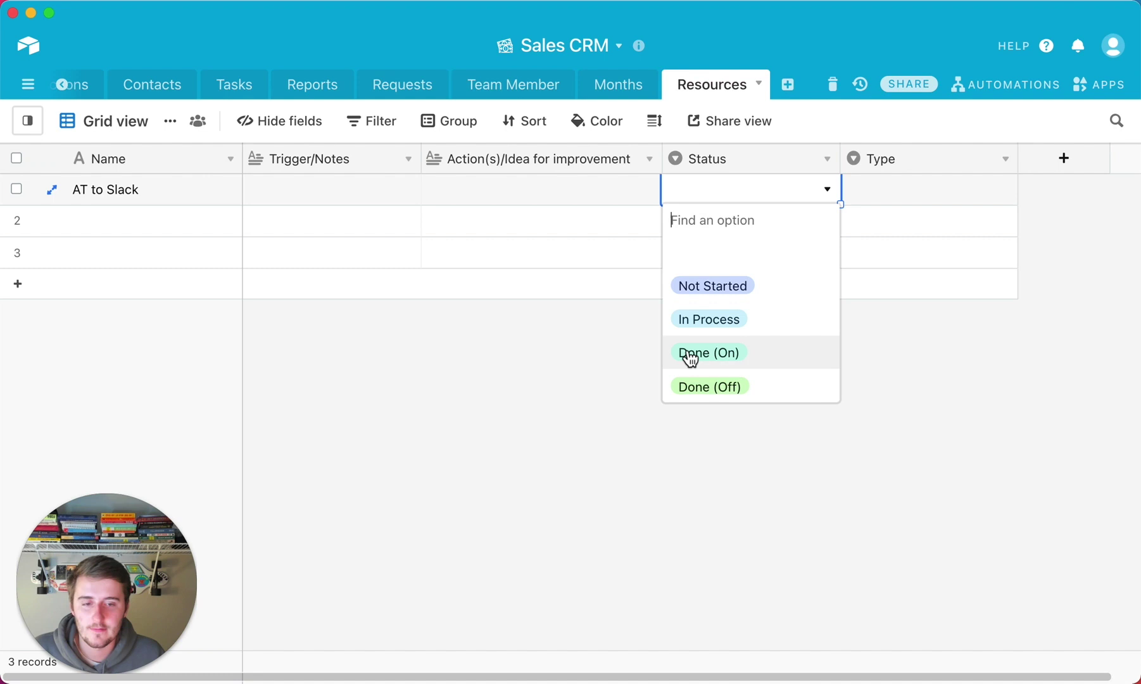
pyautogui.click(535, 359)
pyautogui.click(985, 191)
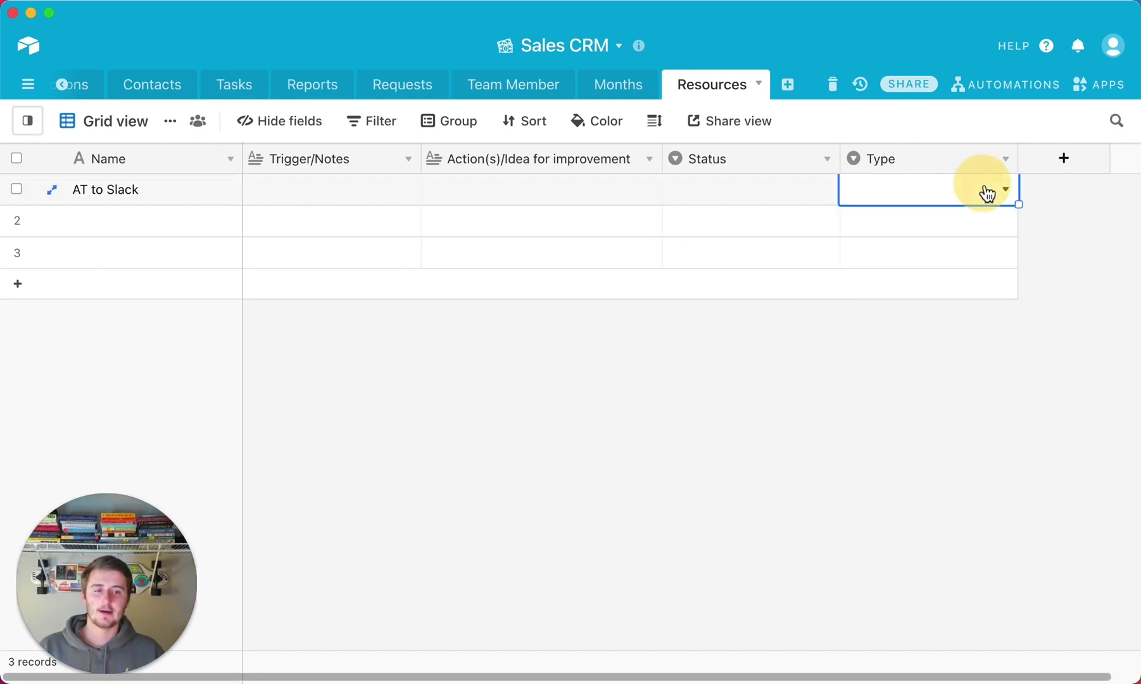
pyautogui.click(986, 191)
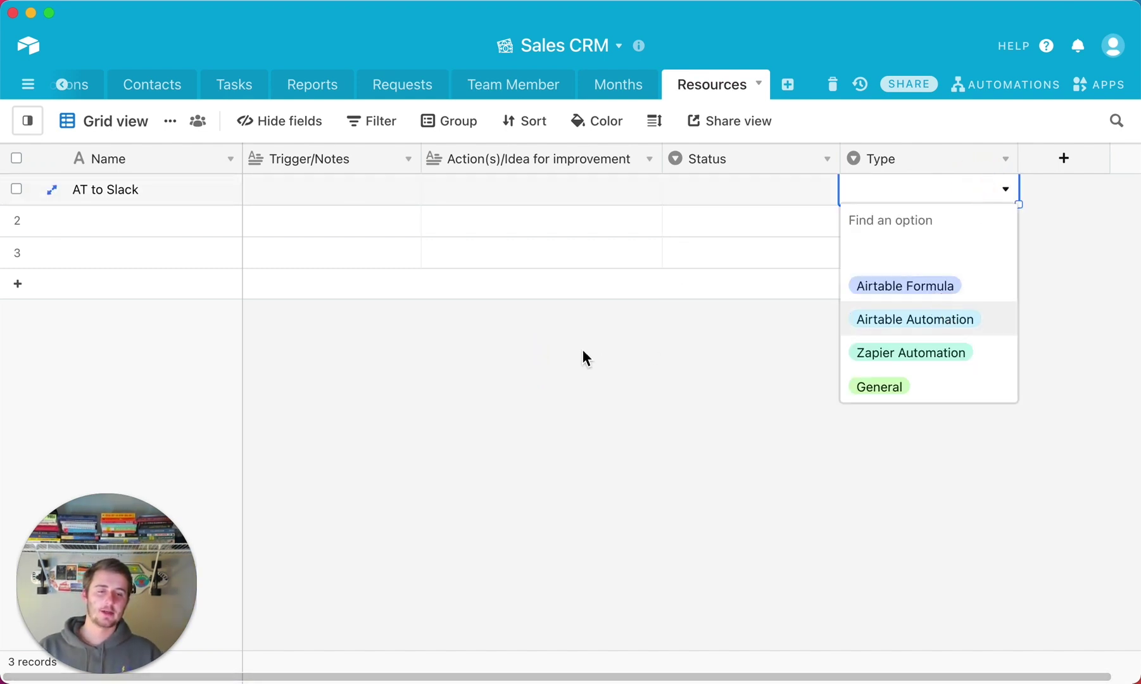
pyautogui.click(571, 420)
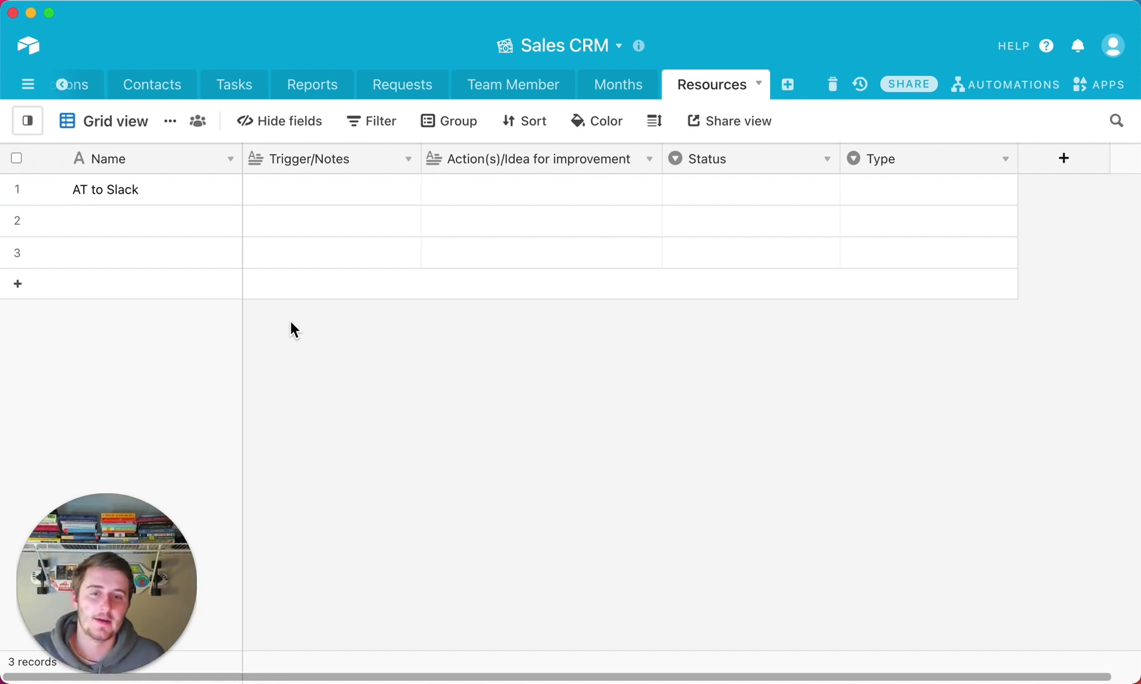
# Create a URL-type field as the sixth column, after Type
pyautogui.click(1067, 160)
pyautogui.scroll(-5, 813, 405)
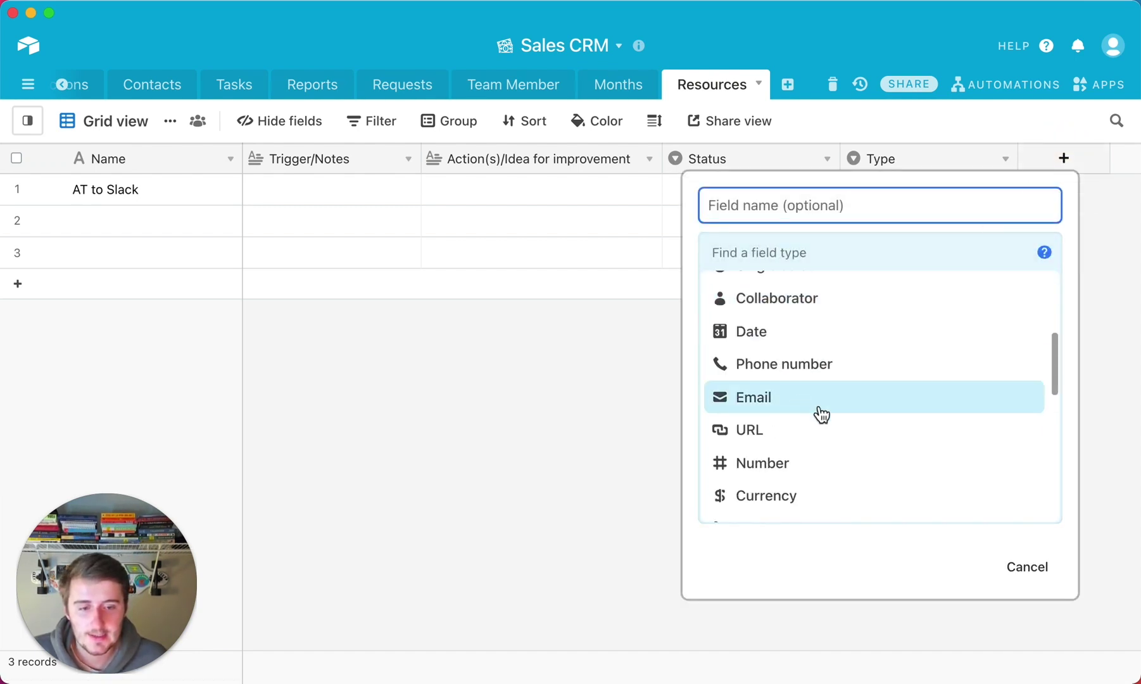
pyautogui.scroll(-5, 749, 494)
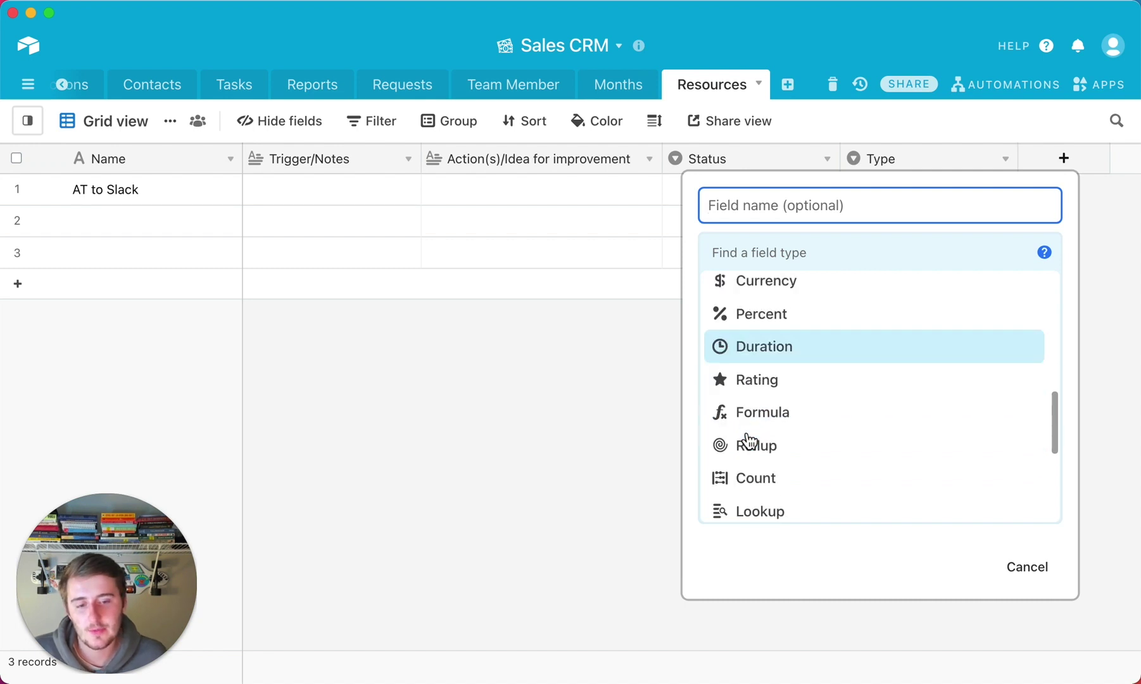
pyautogui.scroll(8, 749, 440)
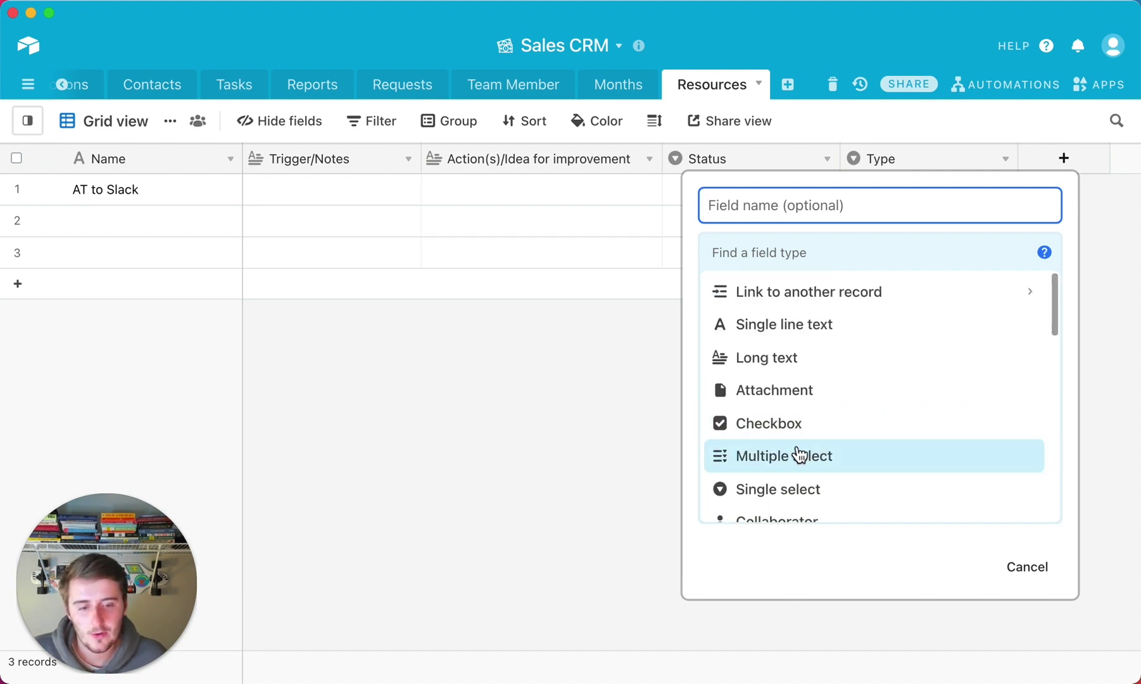
pyautogui.scroll(-5, 799, 455)
pyautogui.click(788, 410)
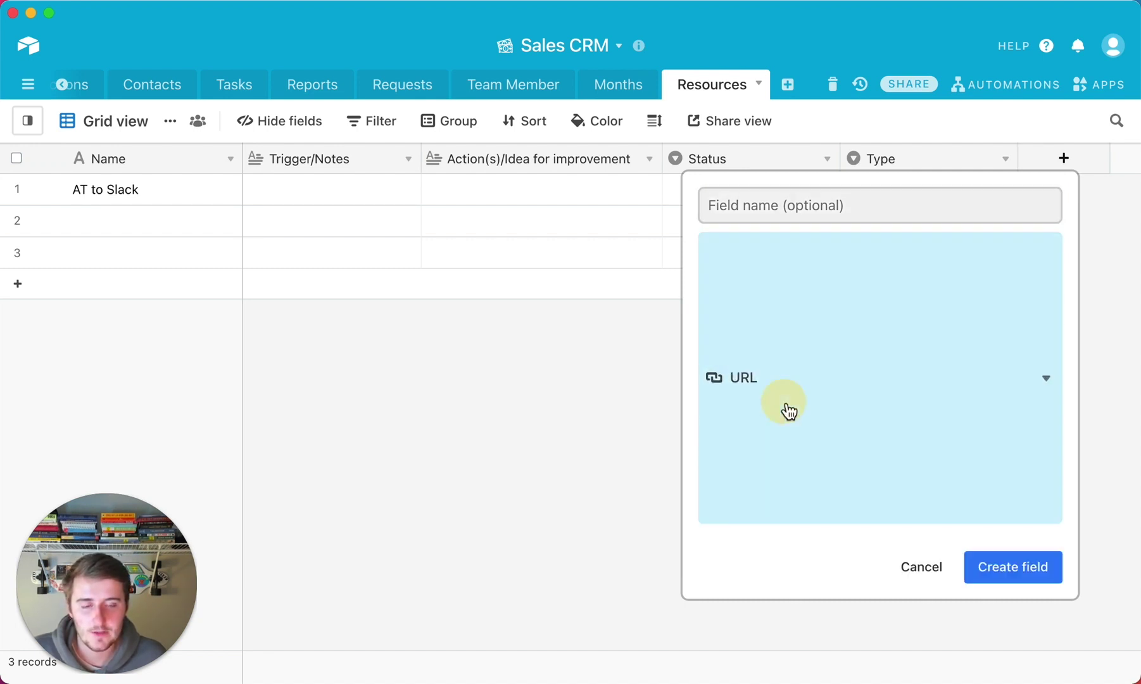
pyautogui.click(1039, 354)
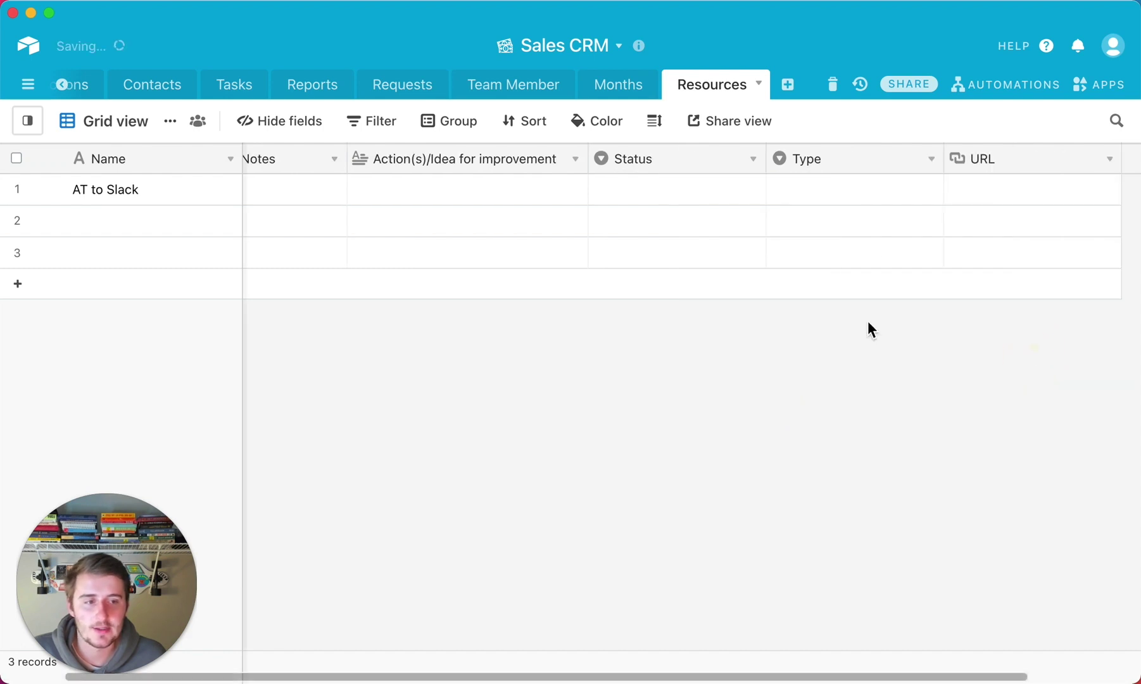
pyautogui.click(990, 184)
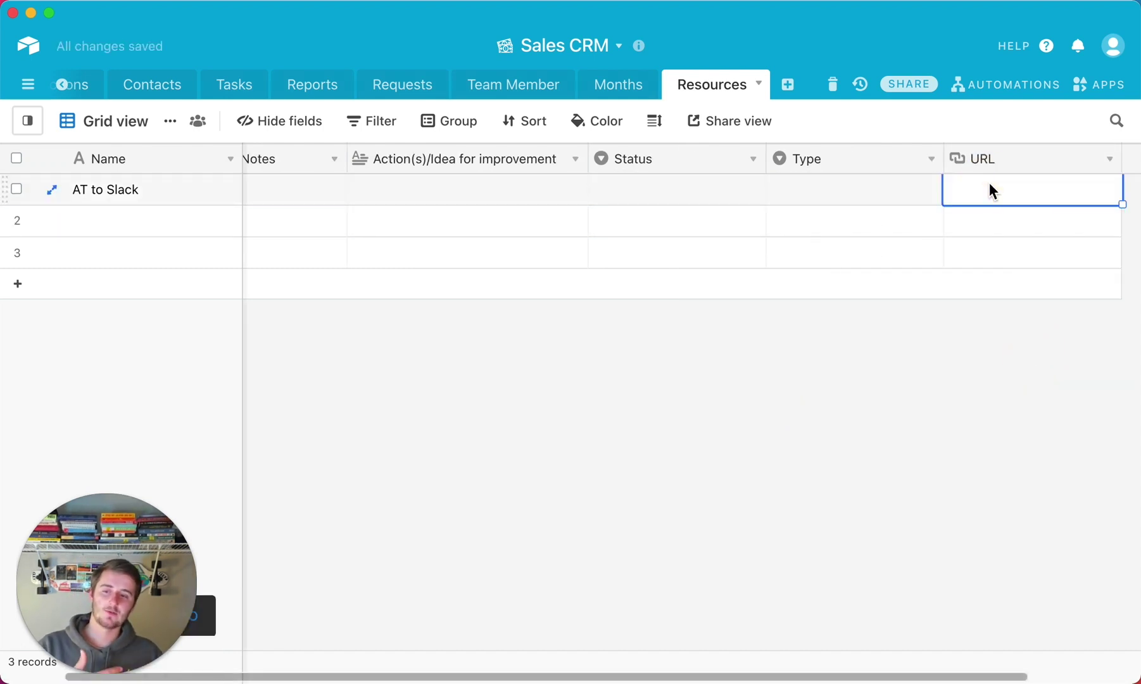